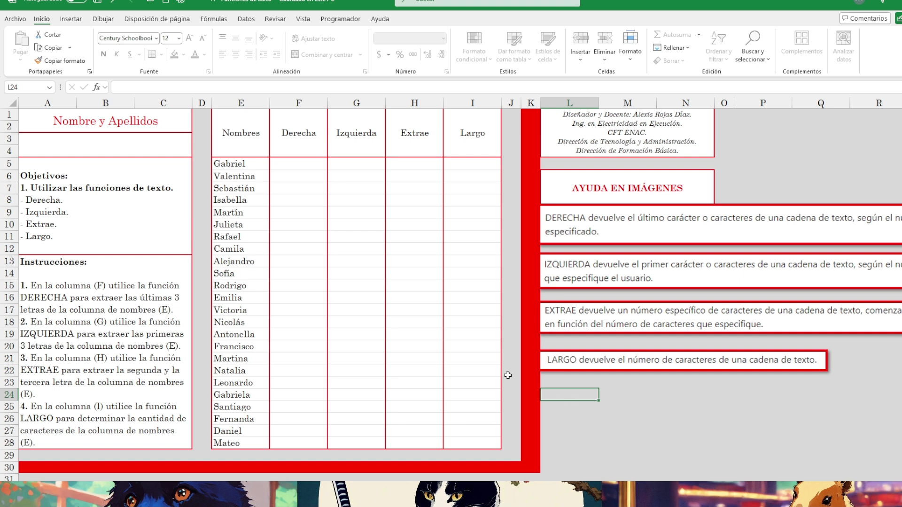
Step: Enter the formula =DERECHA(E5;3) in cell F5 to extract the last three letters of the first name
left_click(286, 168)
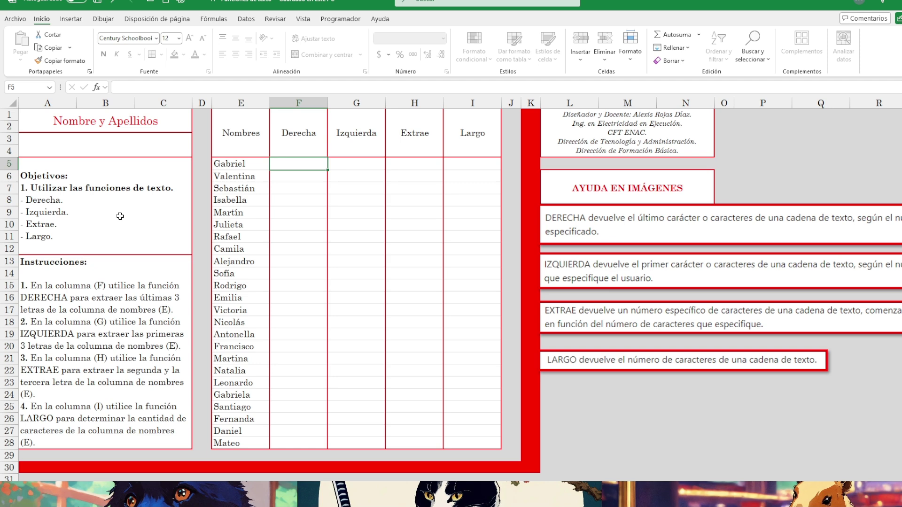
mouse_move(714, 488)
left_mouse_down()
mouse_move(725, 489)
mouse_move(711, 489)
left_mouse_up()
type("=")
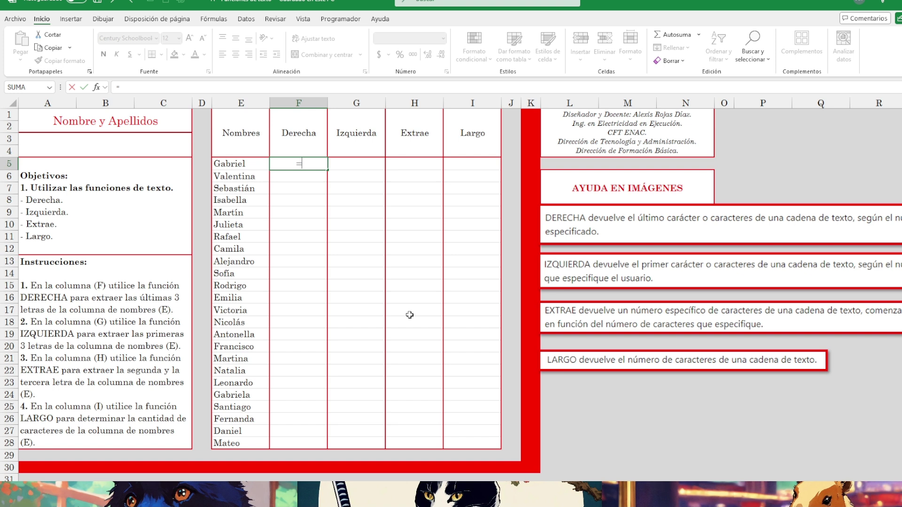
type("dere")
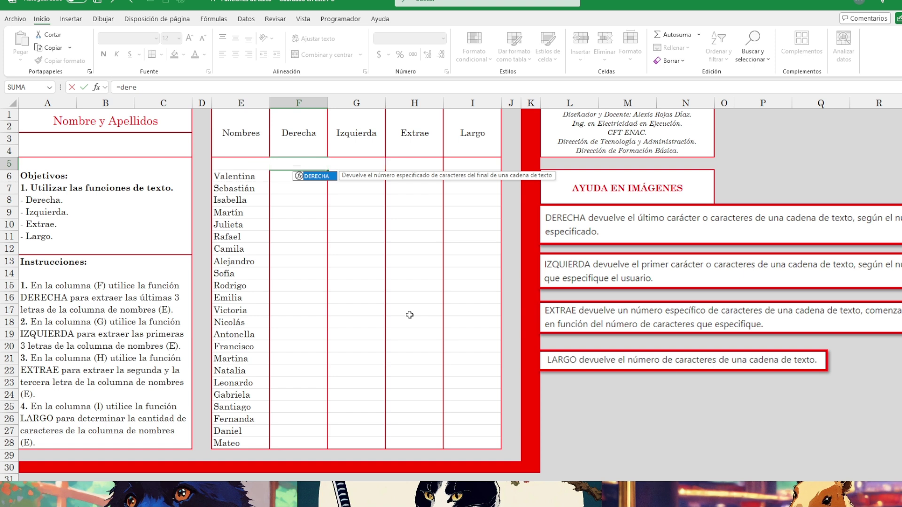
key("Tab")
key("Left")
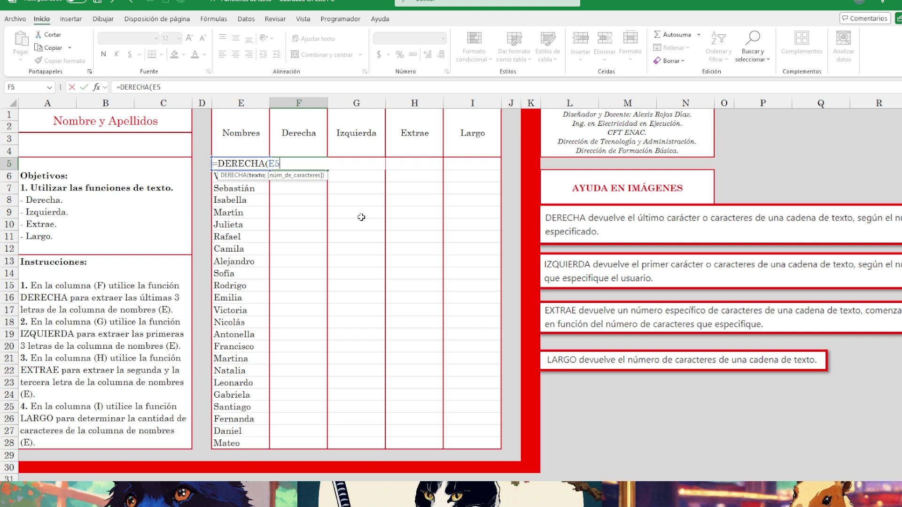
type(";3")
type(")")
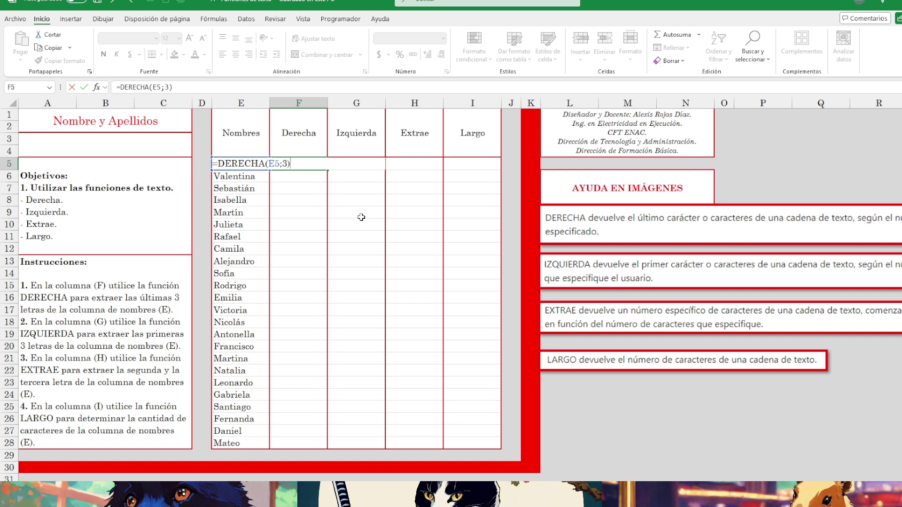
key("Return")
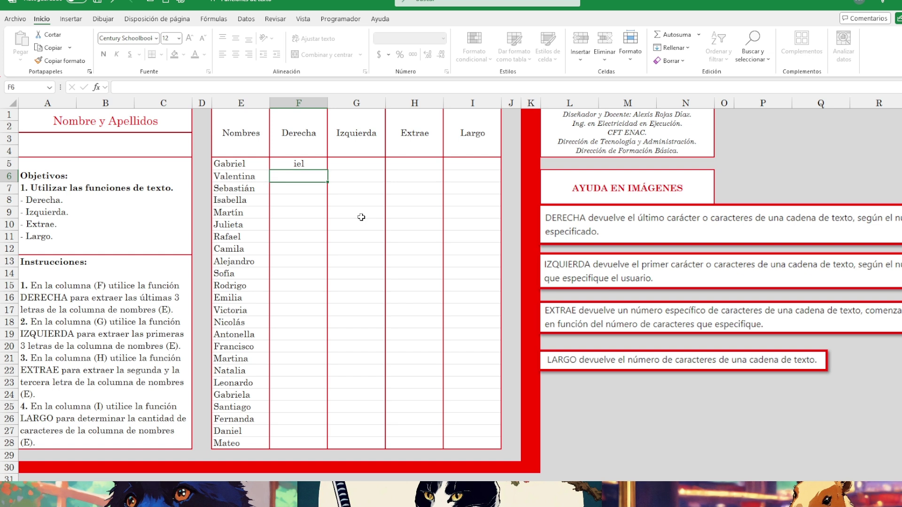
Step: Fill the DERECHA formula from F5 down through F28
left_click(324, 166)
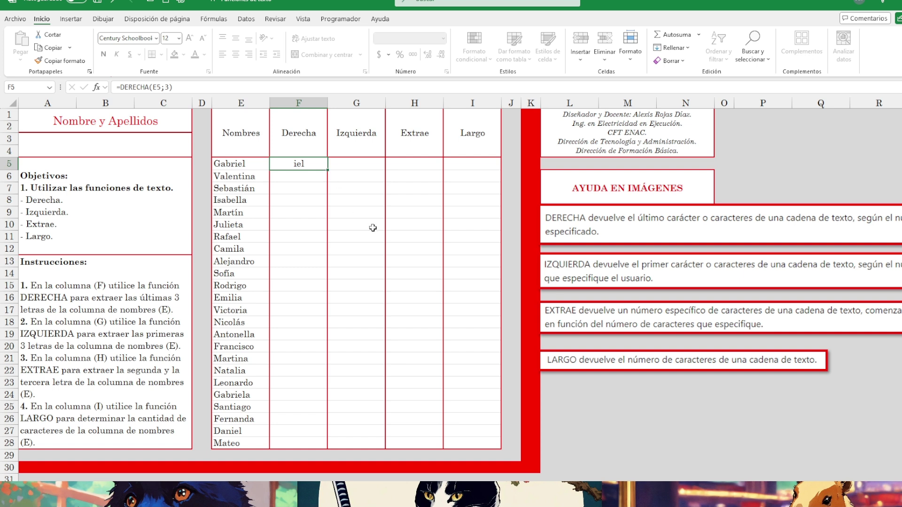
key("shift+Down")
key("shift+Down")
key("shift+Down")
key("shift+Down")
key("shift+Down")
key("shift+Down")
key("shift+Down")
key("shift+Down")
key("shift+Down")
key("shift+Down")
key("shift+Down")
key("shift+Down")
key("shift+Down")
key("shift+Down")
key("shift+Down")
key("shift+Down")
key("shift+Down")
key("shift+Down")
key("shift+Down")
key("shift+Down")
key("shift+Down")
key("shift+Down")
key("shift+Down")
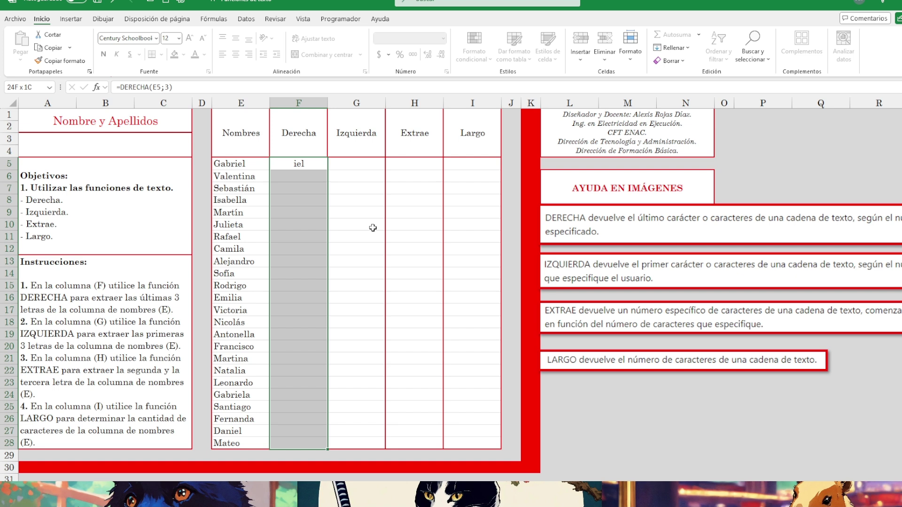
key("ctrl+j")
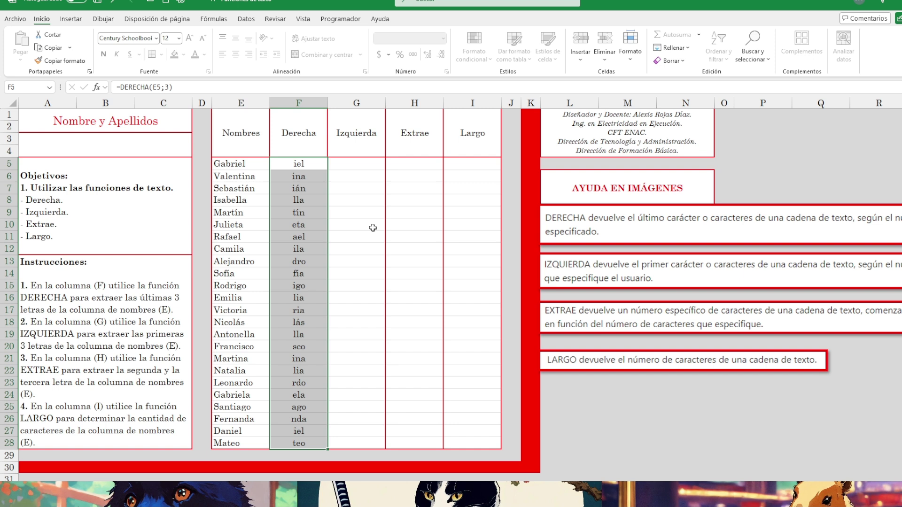
Step: Enter the formula =IZQUIERDA(E5;3) in cell G5 to extract the first three letters of the name
left_click(368, 167)
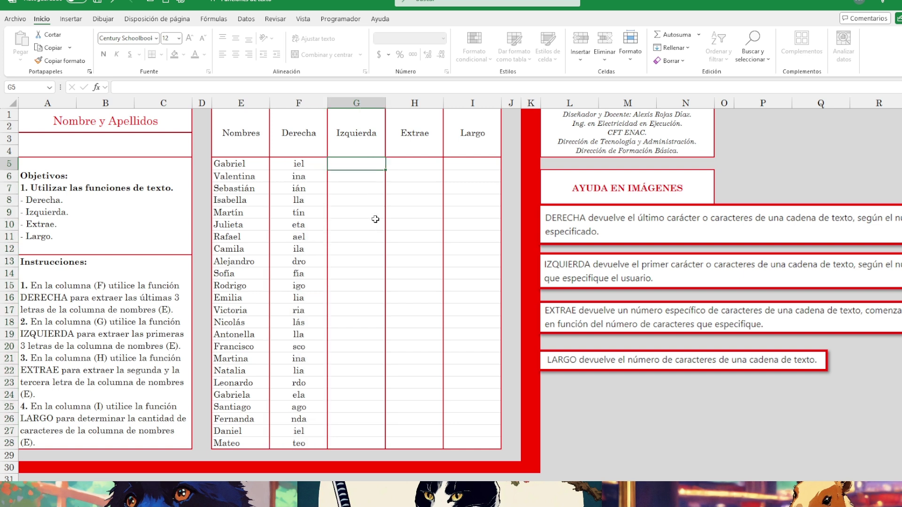
type("=")
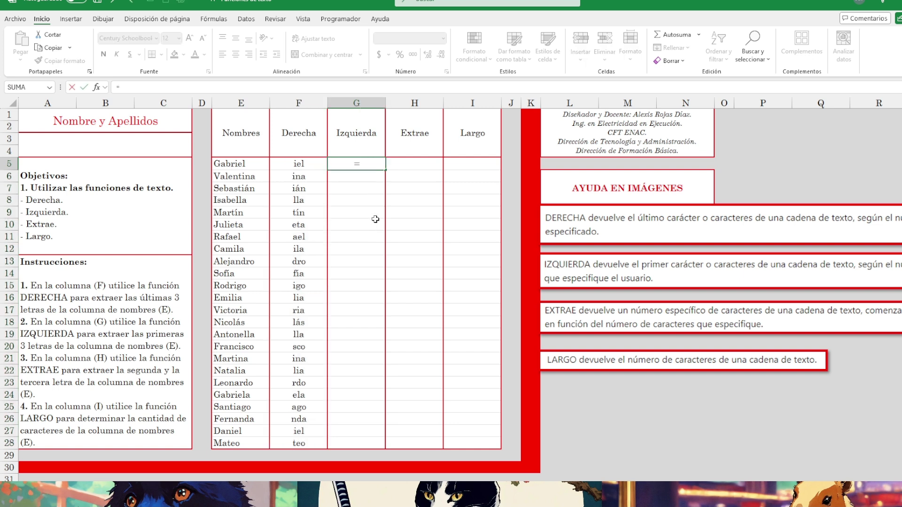
type("izq")
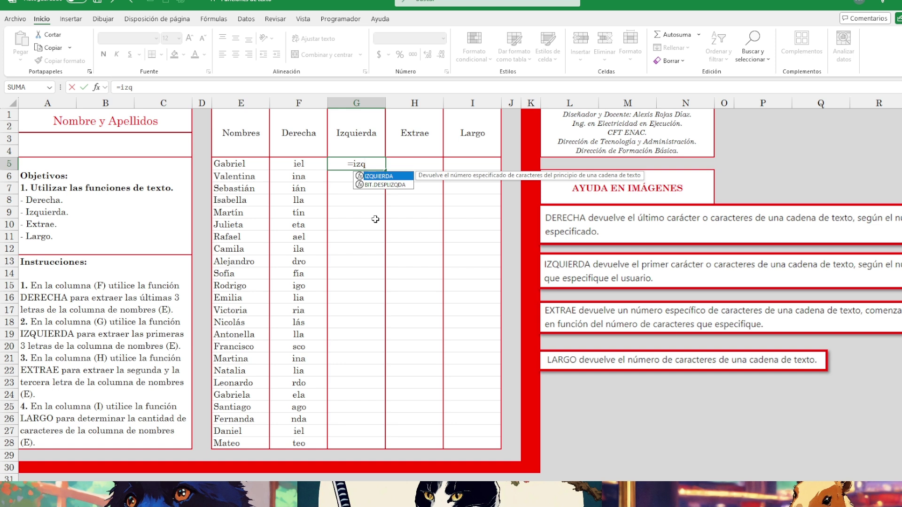
key("Tab")
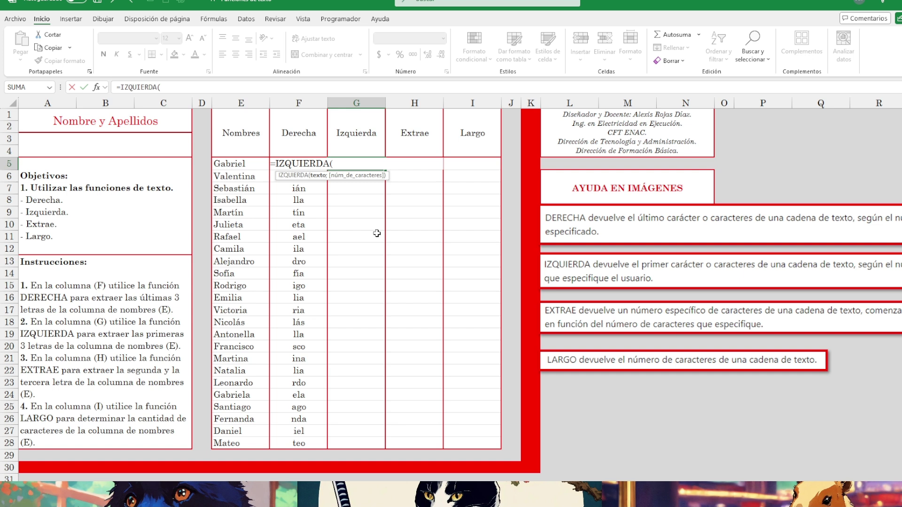
key("Left")
key("Left")
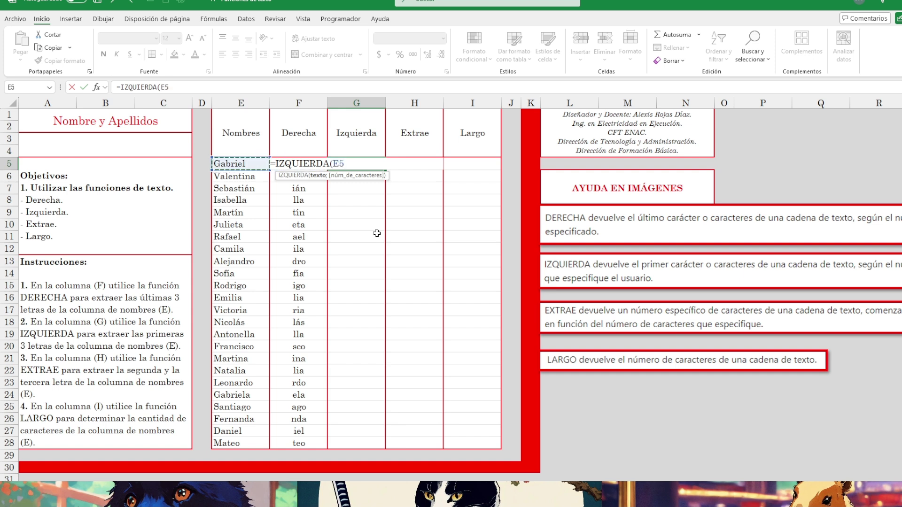
type(";3)")
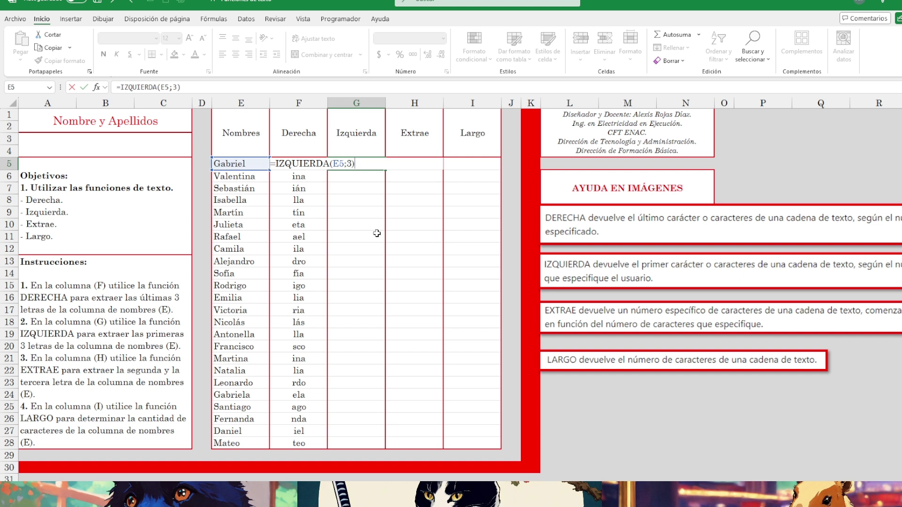
key("Return")
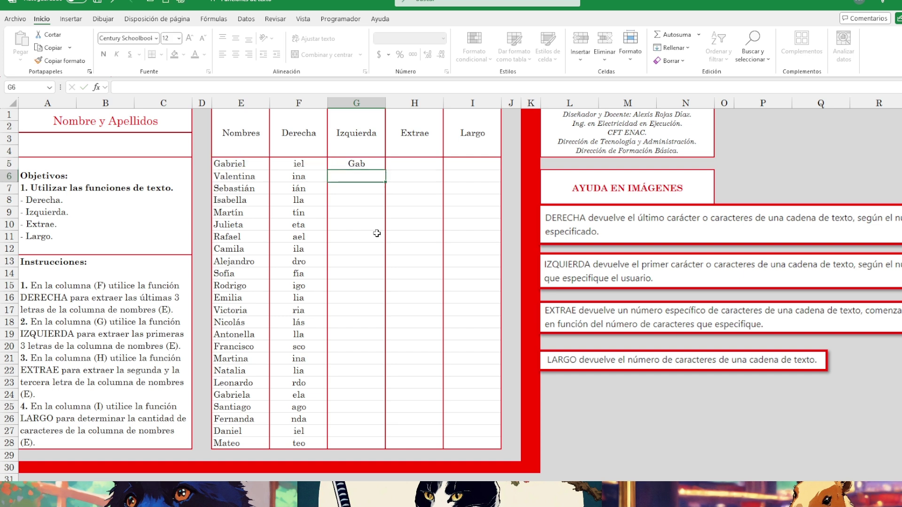
Step: Fill the IZQUIERDA formula from G5 down through G28
key("Up")
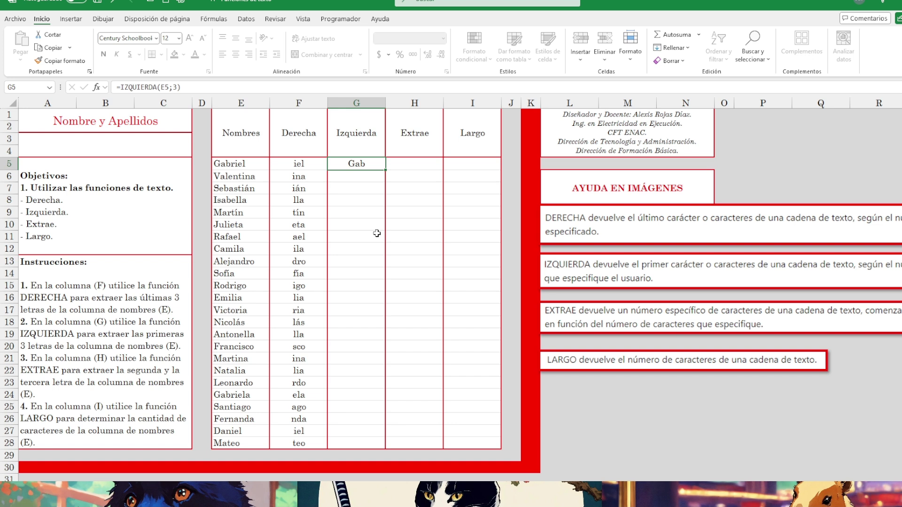
key("shift+Down")
key("shift+Down")
key("shift+Down")
key("shift+Down")
key("shift+Down")
key("shift+Down")
key("shift+Down")
key("shift+Down")
key("shift+Down")
key("shift+Down")
key("shift+Down")
key("shift+Down")
key("shift+Down")
key("shift+Down")
key("shift+Down")
key("shift+Down")
key("shift+Down")
key("shift+Down")
key("shift+Down")
key("shift+Down")
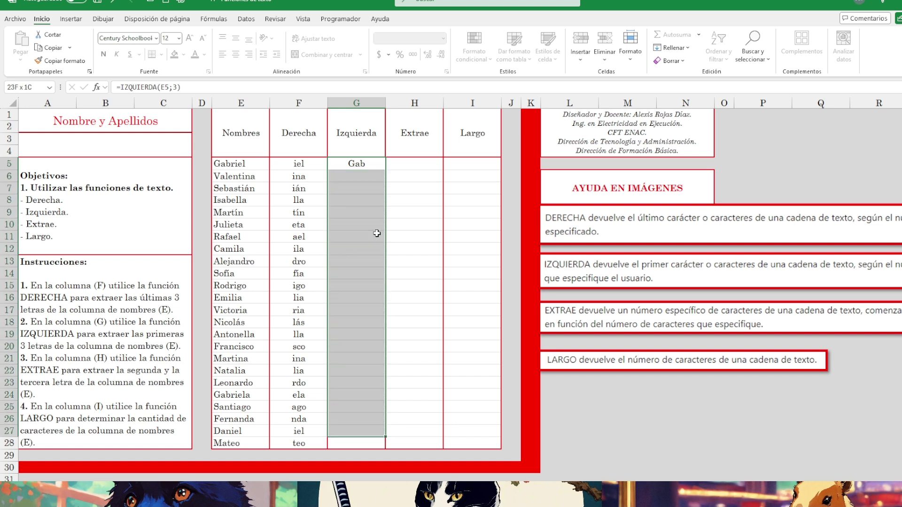
key("ctrl+j")
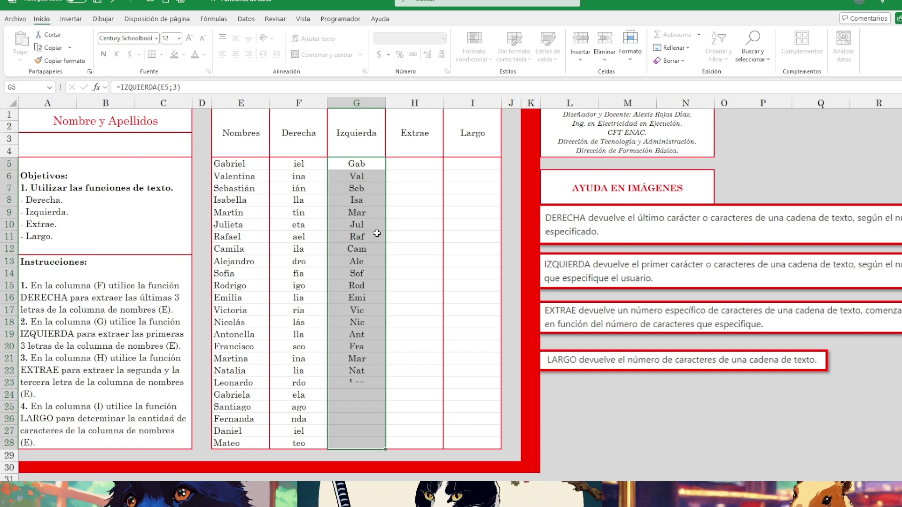
Step: Enter the formula =EXTRAE(E5;2;2) in cell H5 to extract the second and third letters of the name
key("Right")
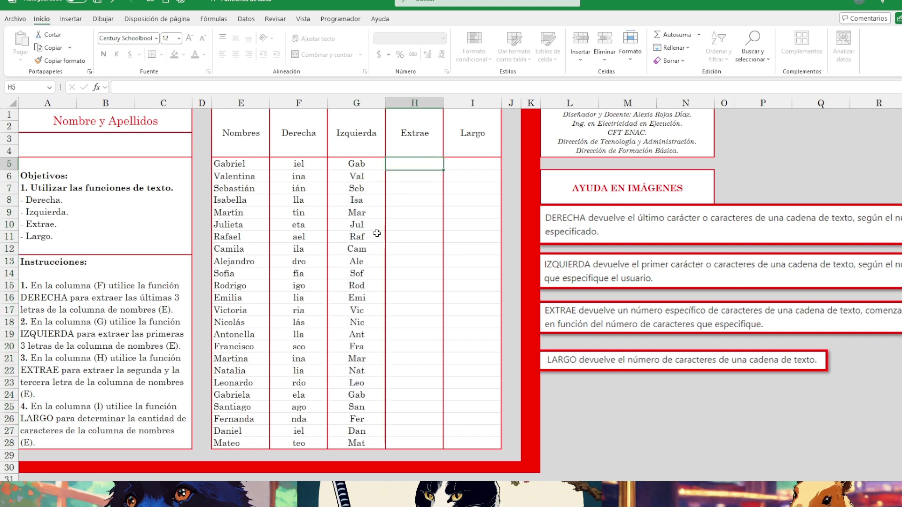
type("=")
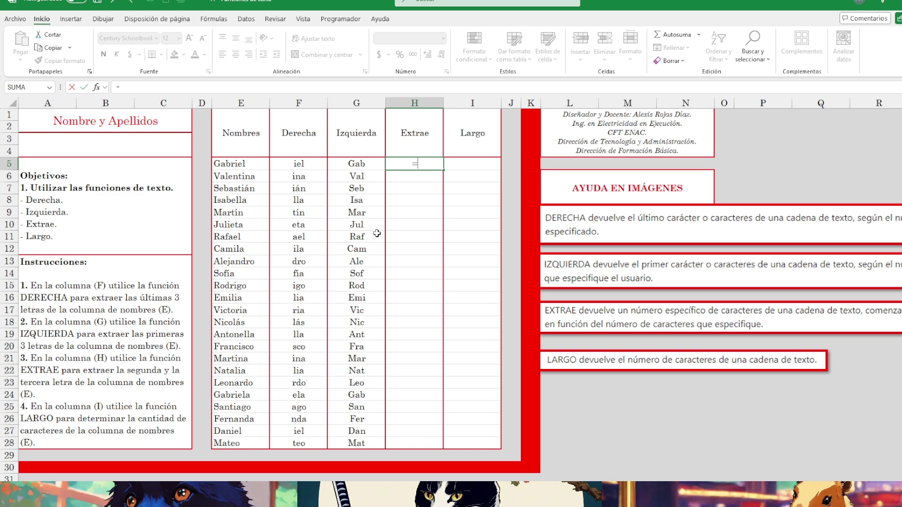
left_click_drag(760, 477, 767, 477)
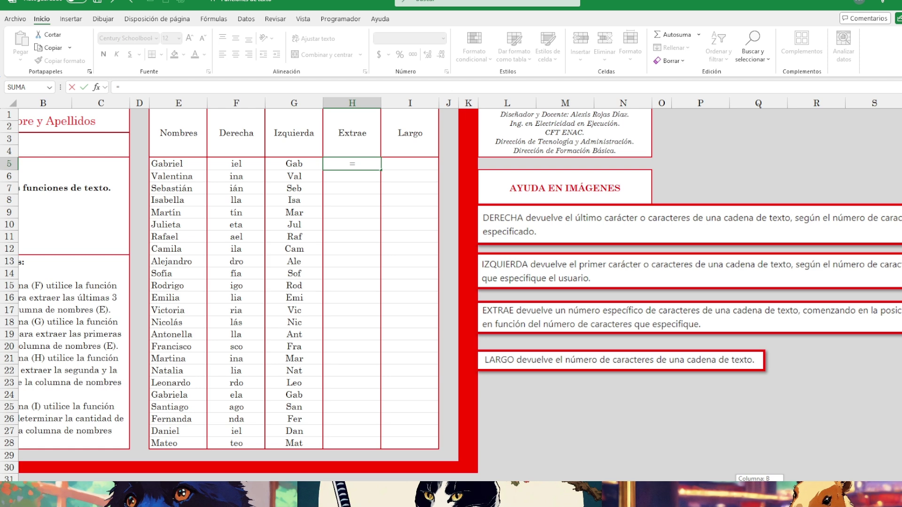
left_click_drag(767, 477, 759, 478)
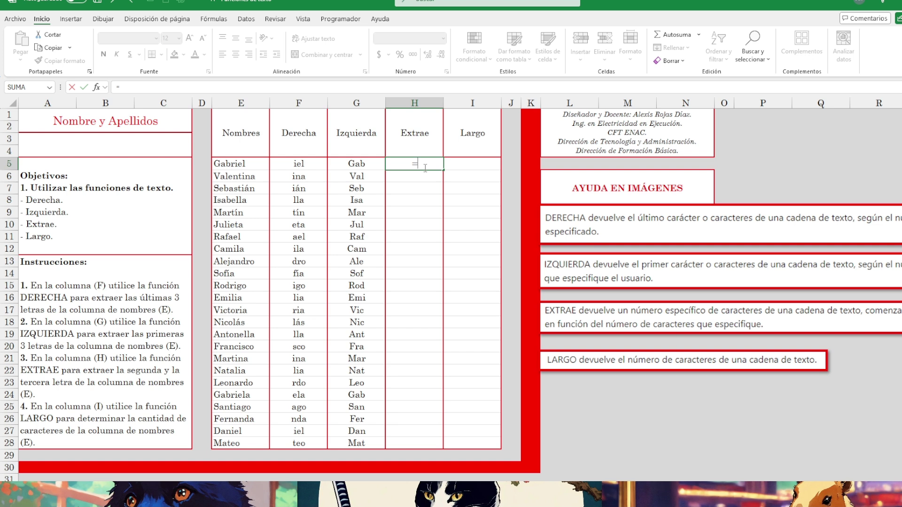
type("extra")
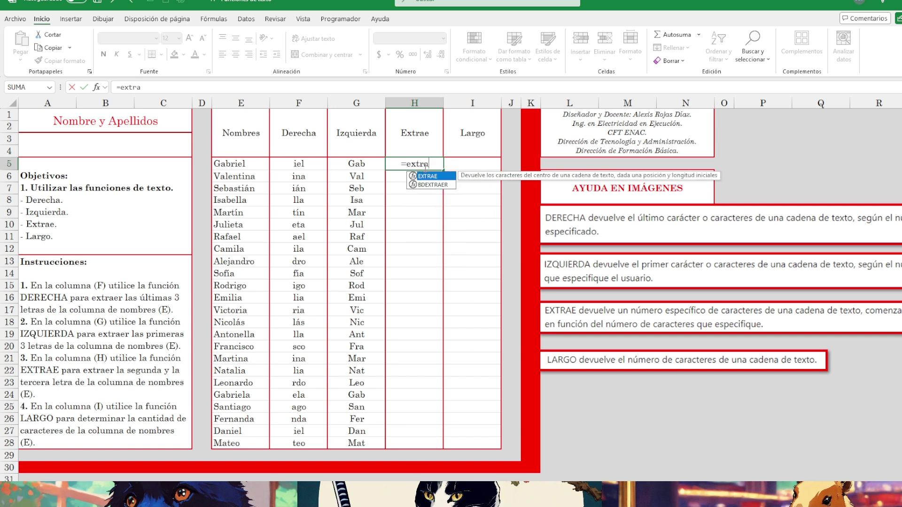
key("Tab")
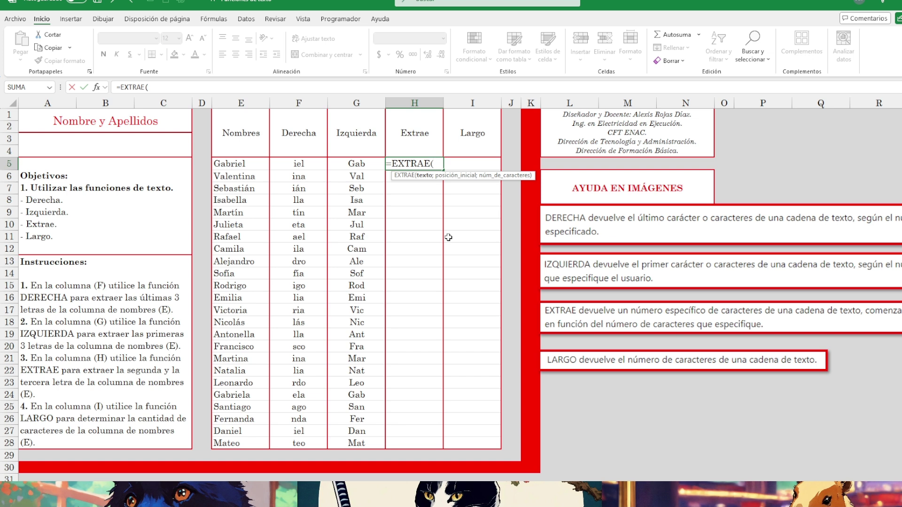
key("Left")
key("Right")
key("F2")
key("Left")
key("Left")
key("Left")
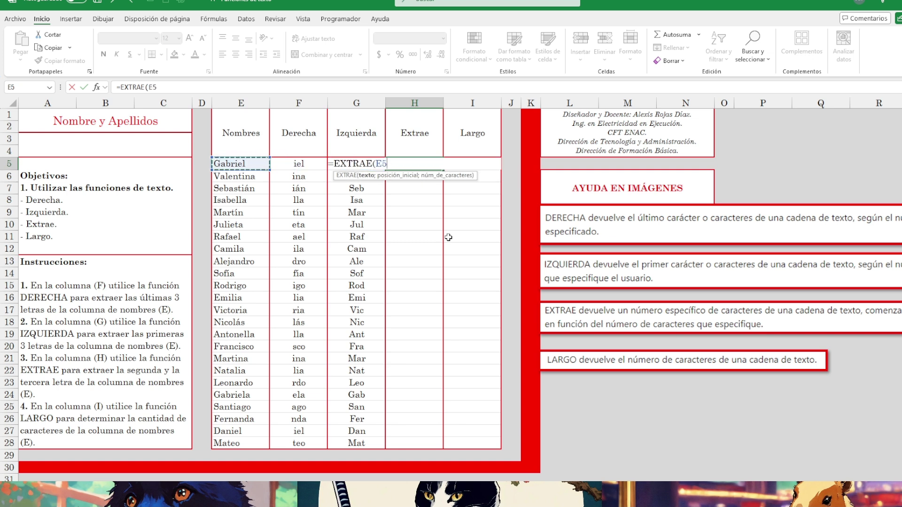
type(";2")
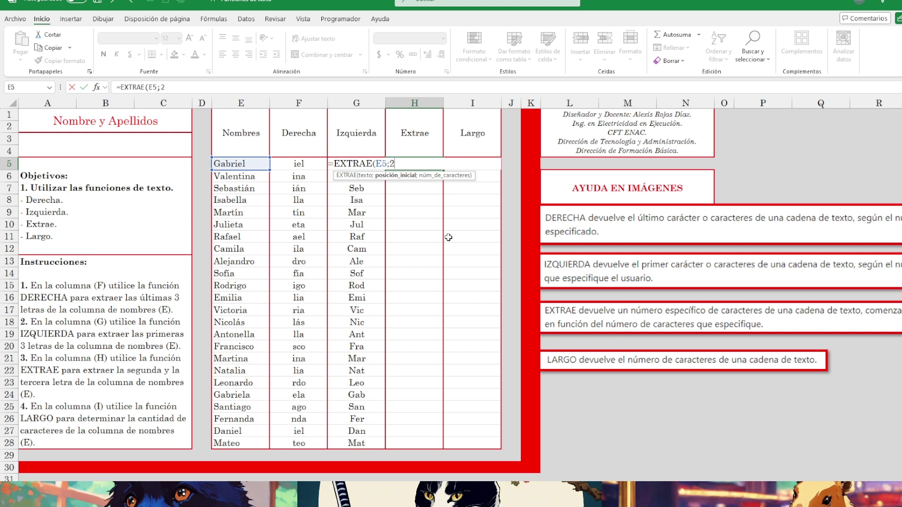
type(";2")
type(")")
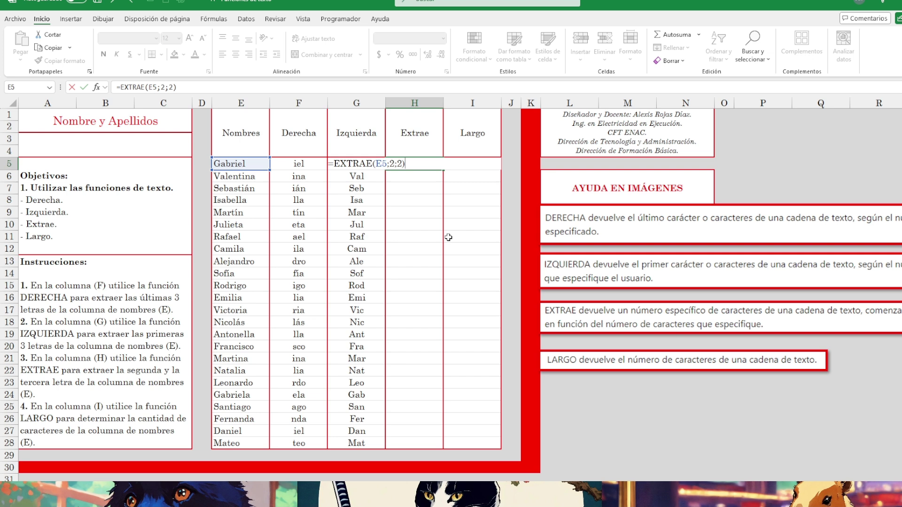
key("Return")
Step: Fill the EXTRAE formula from H5 down through H28
key("Up")
key("shift+Down")
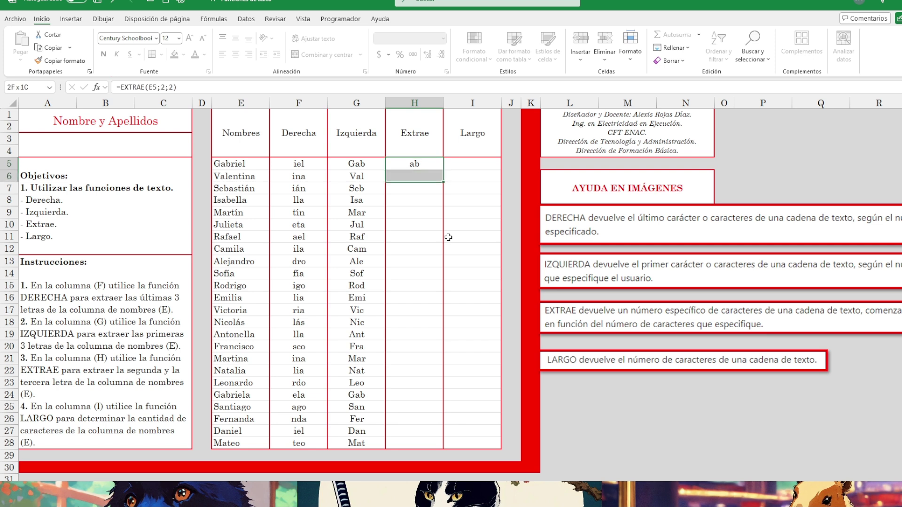
key("shift+Down")
key("shift+Down")
key("shift+Down")
key("shift+Down")
key("shift+Down")
key("shift+Down")
key("shift+Down")
key("shift+Down")
key("shift+Down")
key("shift+Down")
key("shift+Down")
key("shift+Down")
key("shift+Down")
key("shift+Down")
key("shift+Down")
key("shift+Down")
key("shift+Down")
key("shift+Down")
key("shift+Down")
key("shift+Down")
key("ctrl+d")
Step: Enter the formula =LARGO(E5) in cell I5 to count the characters of the name
key("Right")
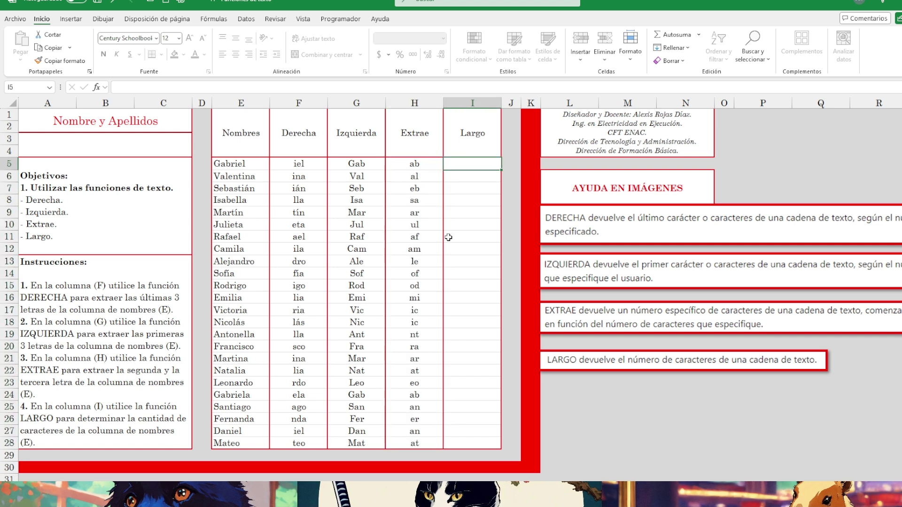
type("=largo")
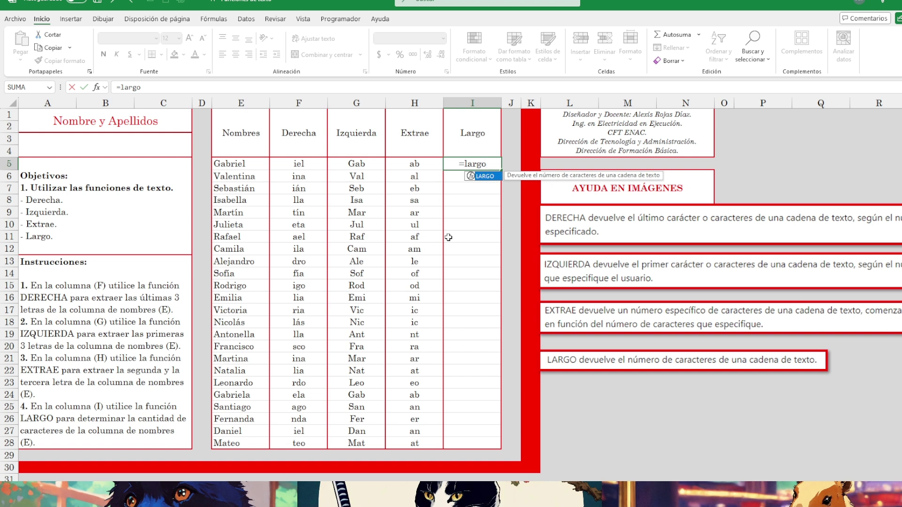
key("Tab")
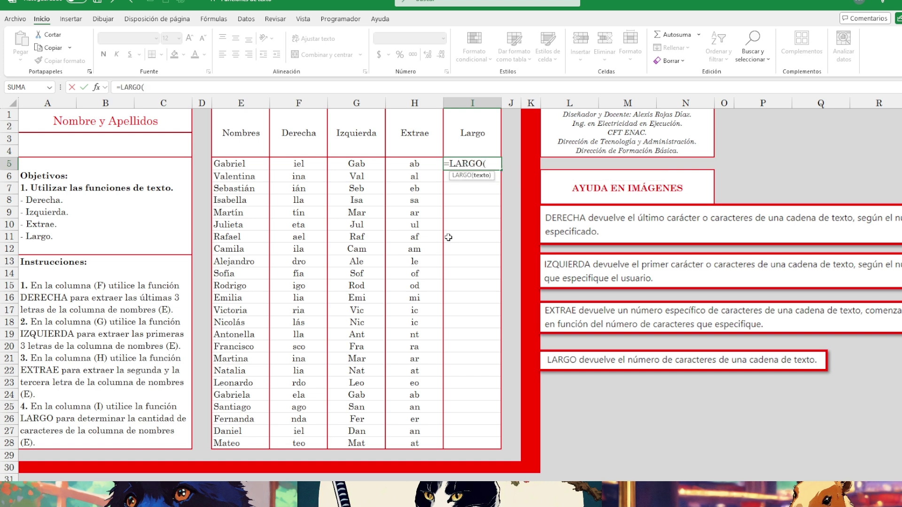
key("Left")
key("Left")
key("Left")
key("Left")
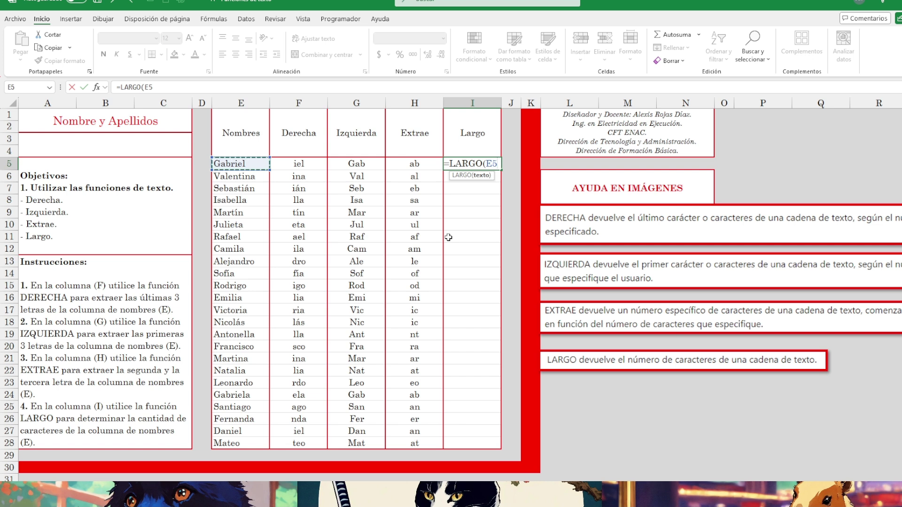
key("Return")
Step: Fill the LARGO formula from I5 down through I28
key("Up")
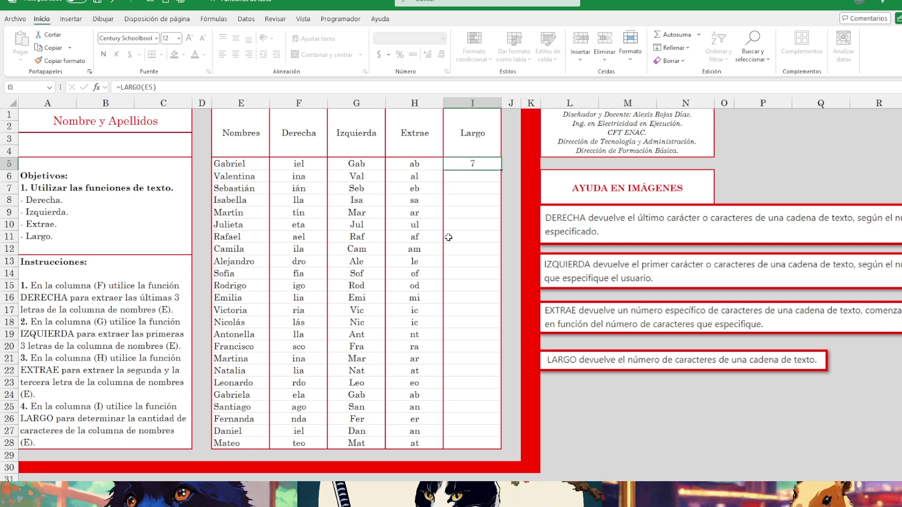
key("shift+Down")
key("shift+Down")
key("shift+Down")
key("shift+Down")
key("shift+Down")
key("shift+Down")
key("shift+Down")
key("shift+Down")
key("shift+Down")
key("shift+Down")
key("shift+Down")
key("shift+Down")
key("shift+Down")
key("shift+Down")
key("shift+Down")
key("shift+Down")
key("shift+Down")
key("shift+Down")
key("shift+Down")
key("shift+Down")
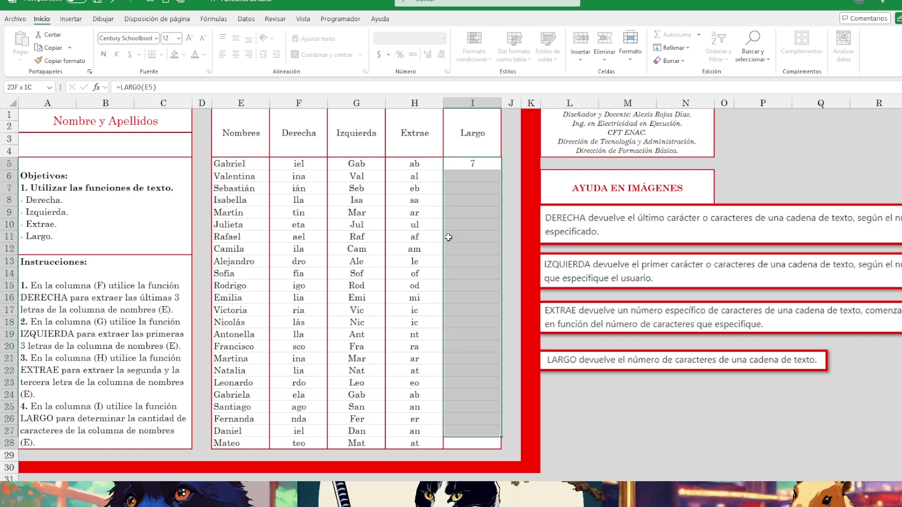
key("ctrl+j")
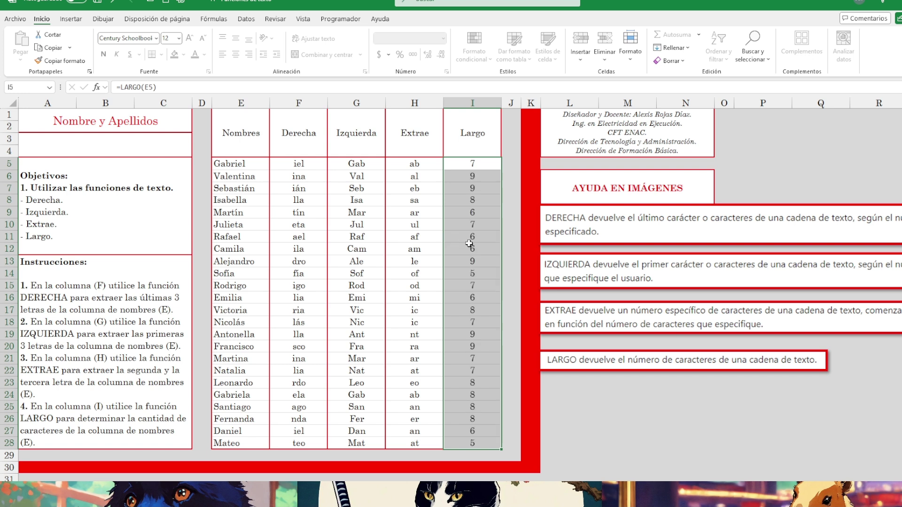
left_click(489, 232)
left_click(515, 230)
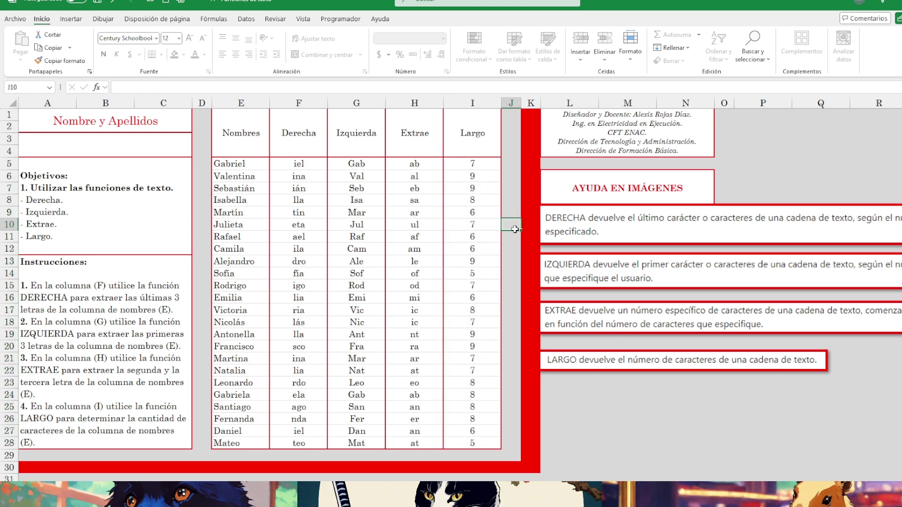
left_click(563, 378)
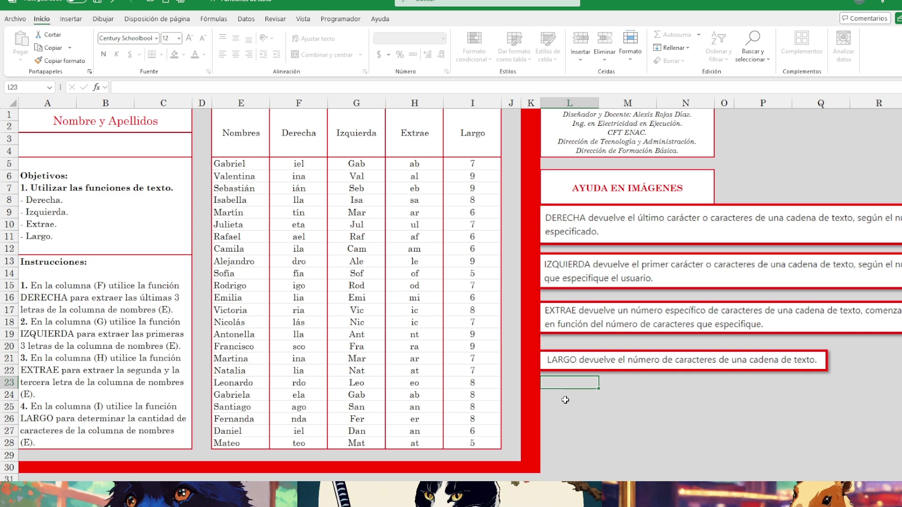
Step: Switch to the next worksheet and enter the formula =MAYUSC(E5) in cell F5 to convert the name to uppercase
key("ctrl+Page_Down")
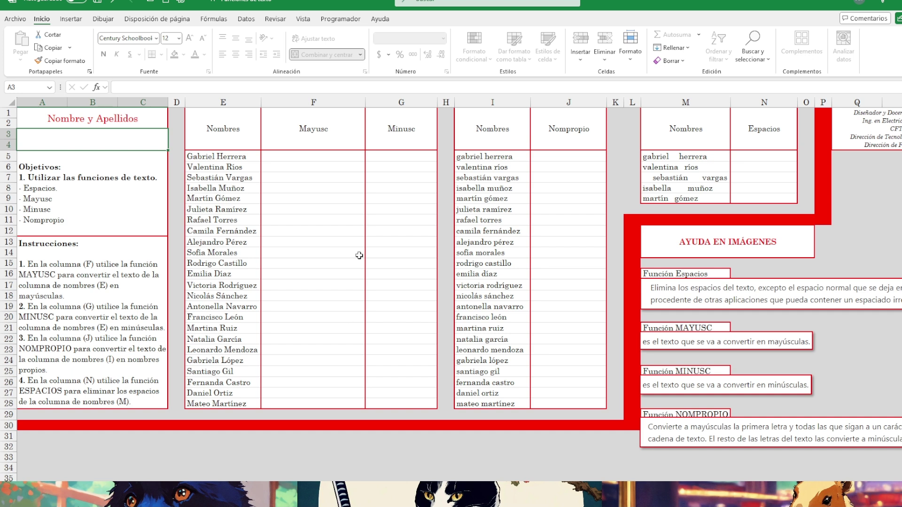
left_click(344, 157)
type("=")
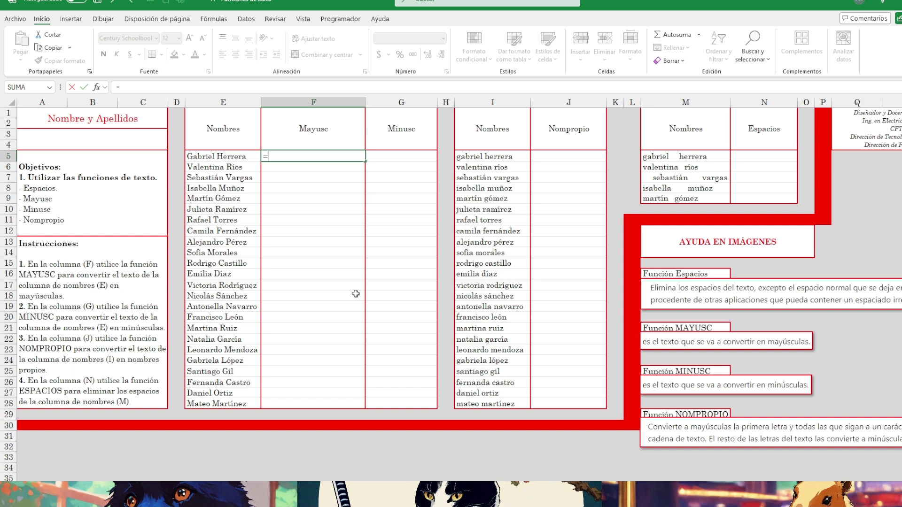
type("mayu")
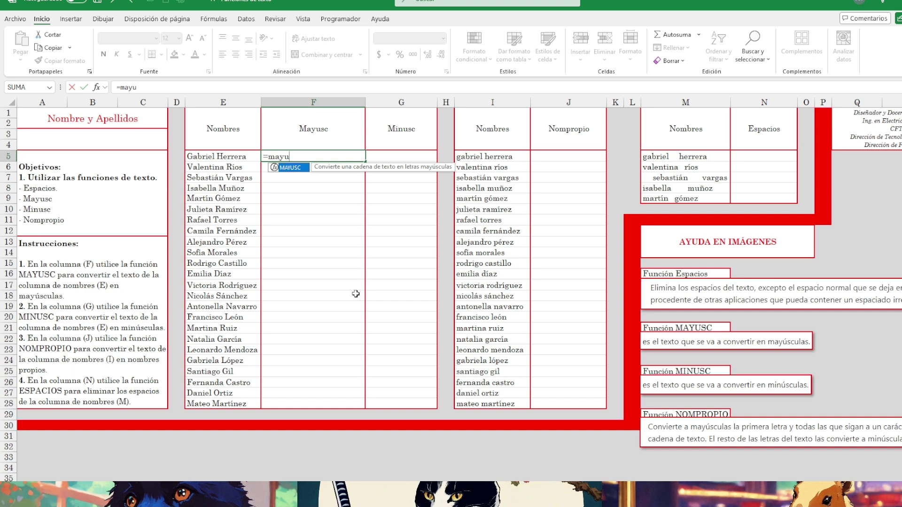
key("Tab")
key("Left")
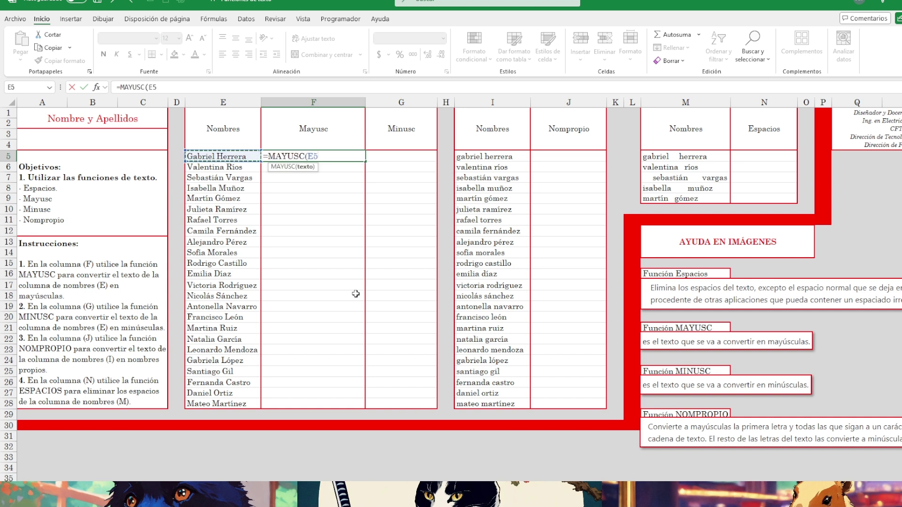
key("Return")
Step: Fill the MAYUSC formula from F5 down through F28
key("Up")
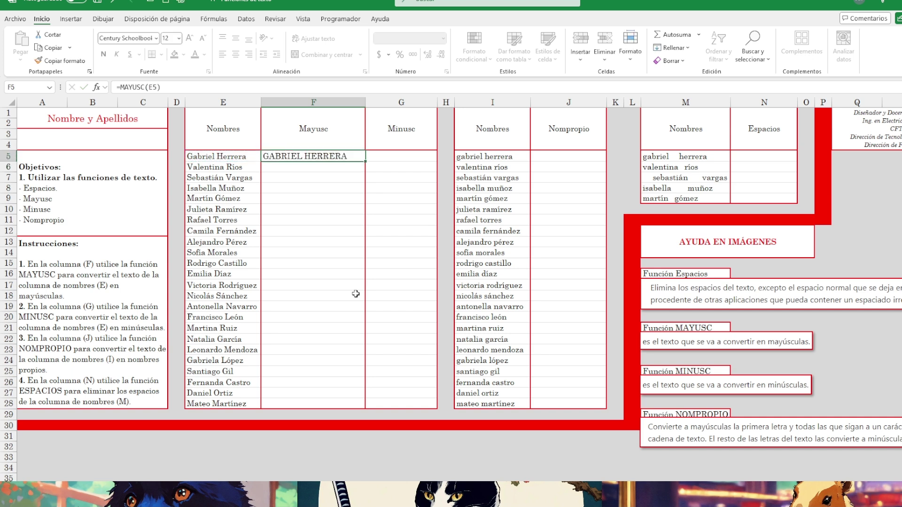
key("shift+Down")
key("shift+Down")
key("shift+Down")
key("shift+Down")
key("shift+Down")
key("shift+Down")
key("shift+Down")
key("shift+Down")
key("shift+Down")
key("shift+Down")
key("shift+Down")
key("shift+Down")
key("shift+Down")
key("shift+Down")
key("shift+Down")
key("shift+Down")
key("shift+Down")
key("shift+Down")
key("shift+Down")
key("shift+Down")
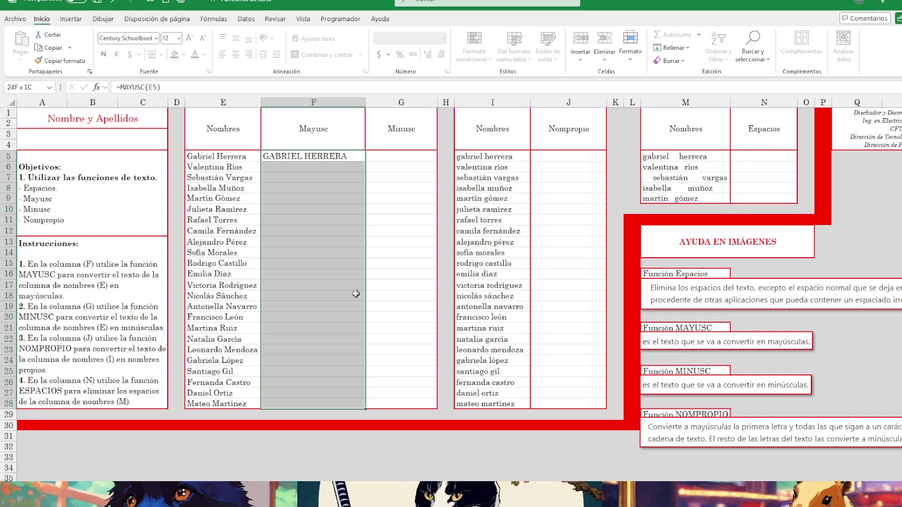
key("ctrl+j")
left_click(401, 454)
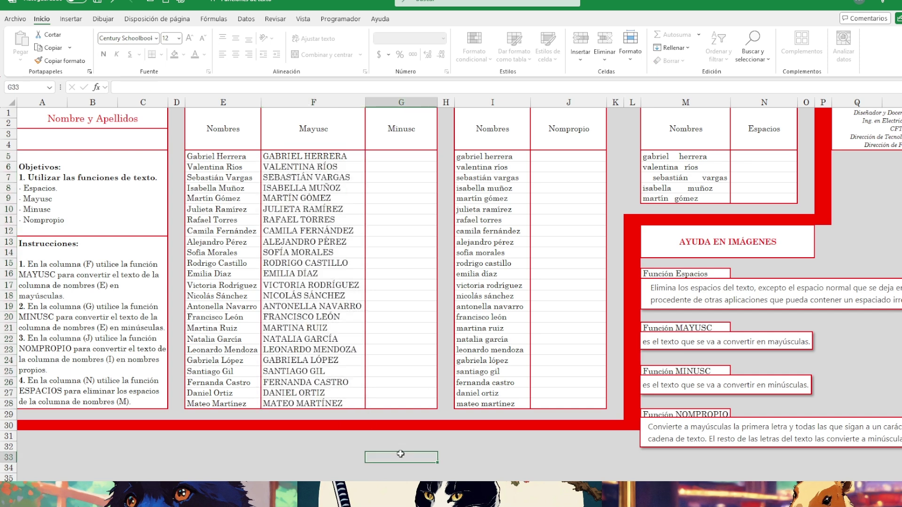
Step: Enter the formula =MINUSC(E5) in cell G5 to convert the name to lowercase
left_click(414, 158)
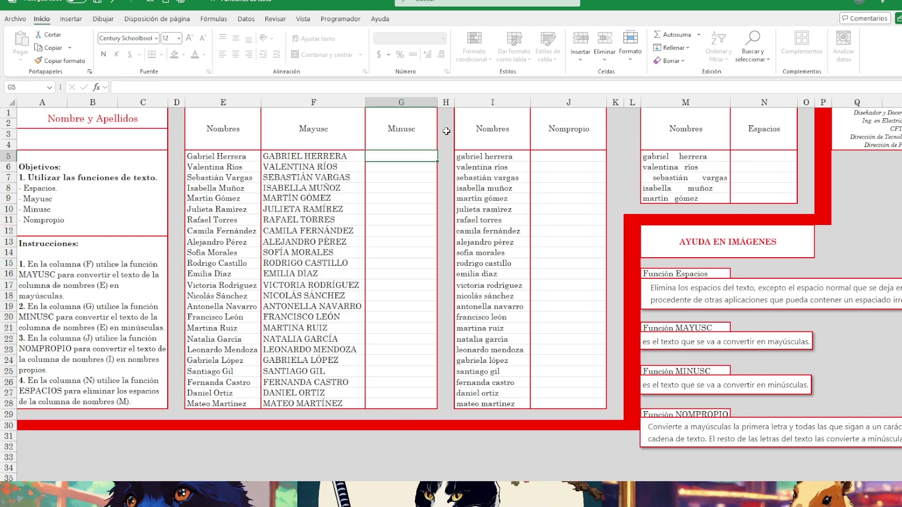
type("=minu")
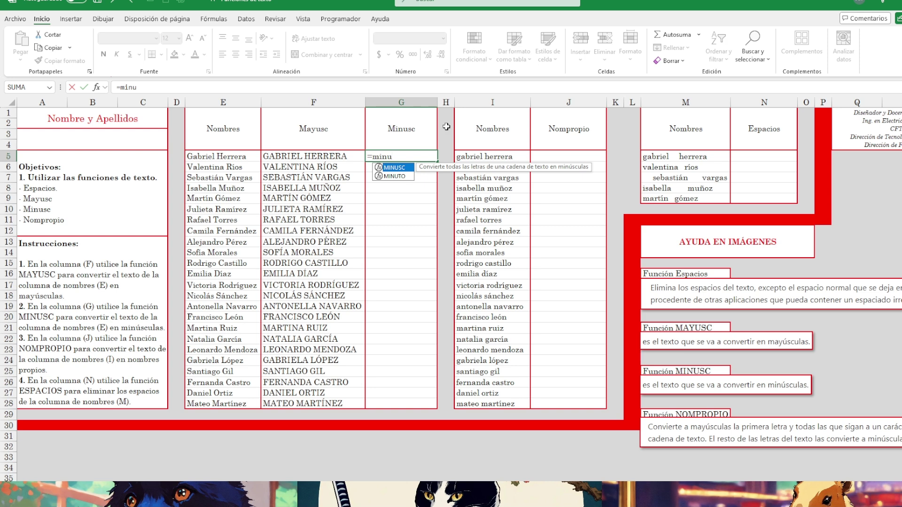
key("Tab")
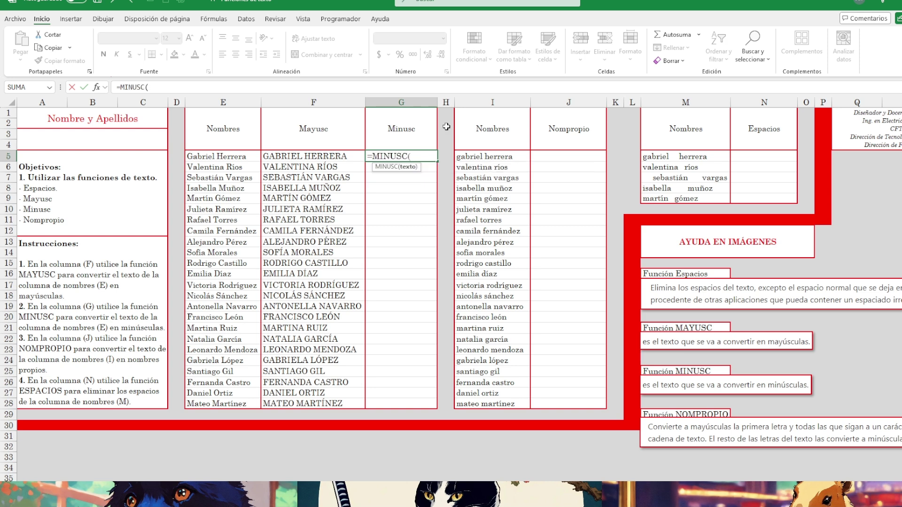
key("Left")
key("Left")
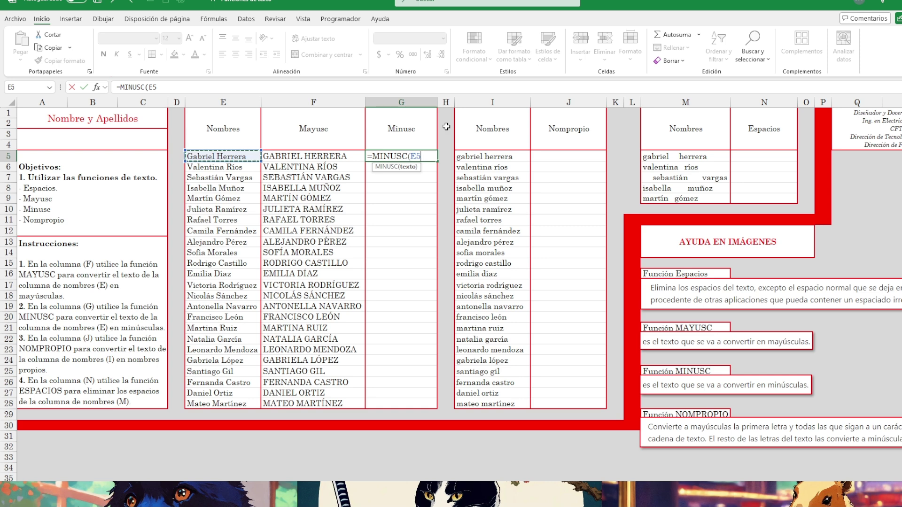
key("Return")
Step: Fill the MINUSC formula from G5 down through G28
key("Up")
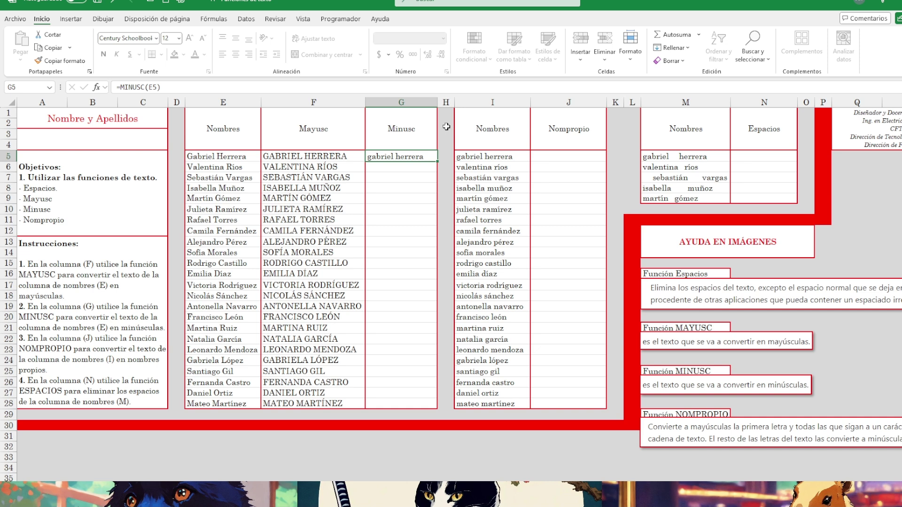
key("shift+Down")
key("shift+Down")
key("shift+Down")
key("shift+Down")
key("shift+Down")
key("shift+Down")
key("shift+Down")
key("shift+Down")
key("shift+Down")
key("shift+Down")
key("shift+Down")
key("shift+Down")
key("shift+Down")
key("shift+Down")
key("shift+Down")
key("shift+Down")
key("shift+Down")
key("shift+Down")
key("shift+Down")
key("shift+Down")
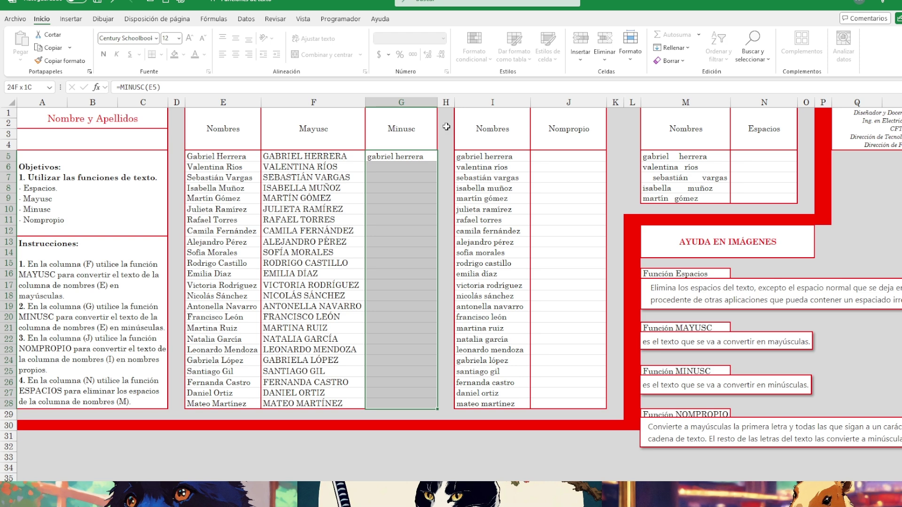
key("ctrl+j")
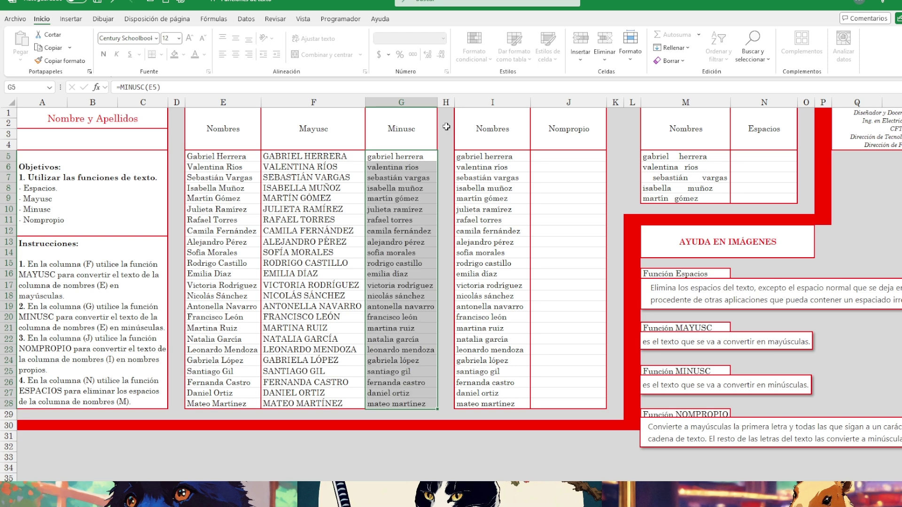
Step: Enter the formula =NOMPROPIO(I5) in cell J5 to capitalize the first letter of each word in the name
key("Right")
key("Right")
key("Right")
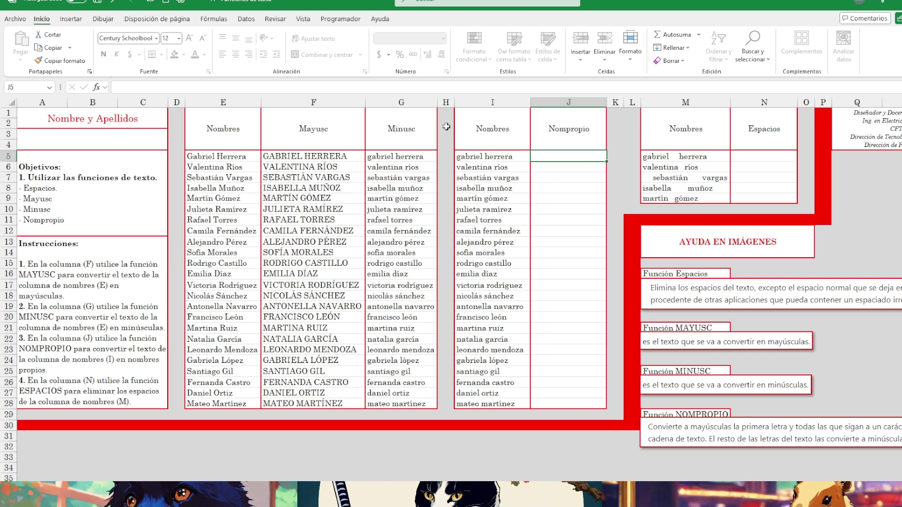
type("=")
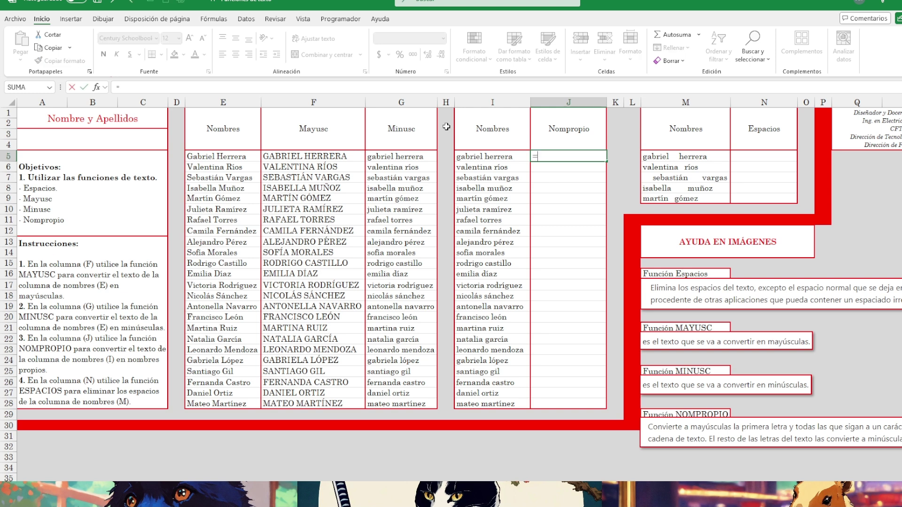
type("nom")
key("Tab")
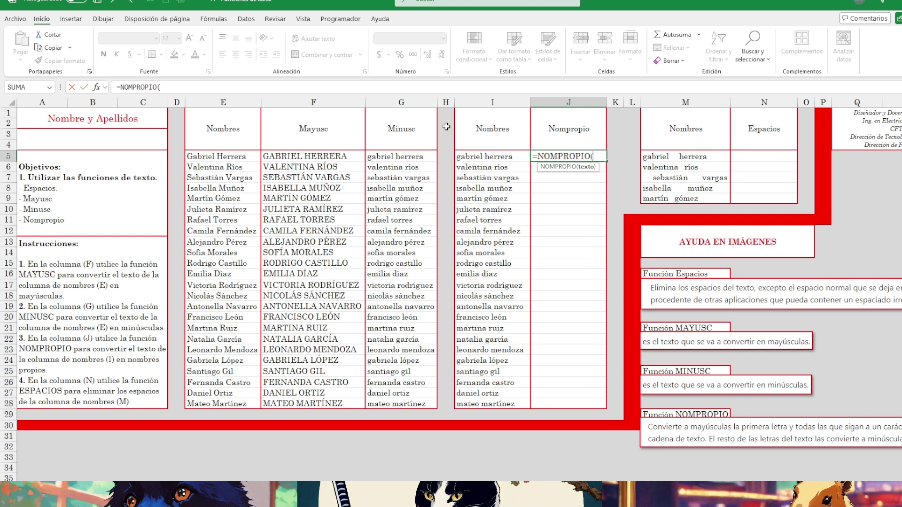
key("Left")
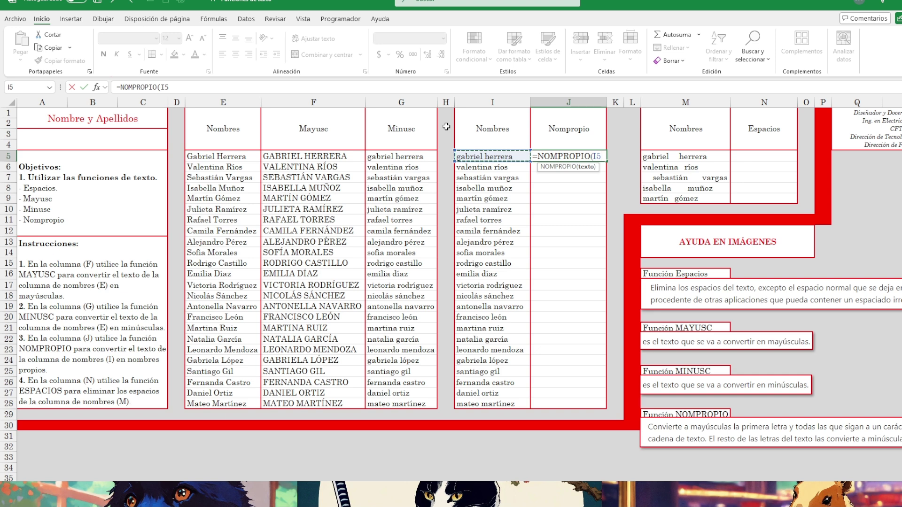
key("Return")
Step: Fill the NOMPROPIO formula from J5 down through J28
key("Up")
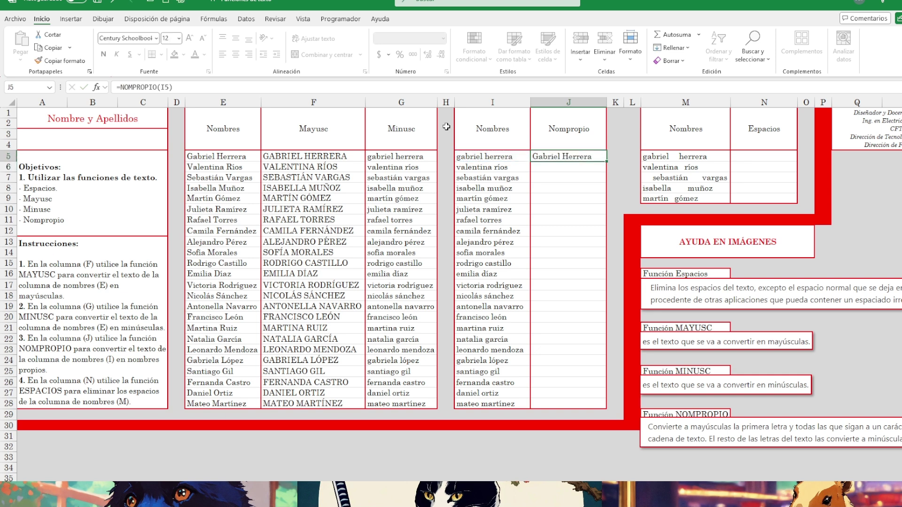
key("shift+Down")
key("shift+Down")
key("shift+Down")
key("shift+Down")
key("shift+Down")
key("shift+Down")
key("shift+Down")
key("shift+Down")
key("shift+Down")
key("shift+Down")
key("shift+Down")
key("shift+Down")
key("shift+Down")
key("shift+Down")
key("shift+Down")
key("shift+Down")
key("shift+Down")
key("shift+Down")
key("shift+Down")
key("shift+Down")
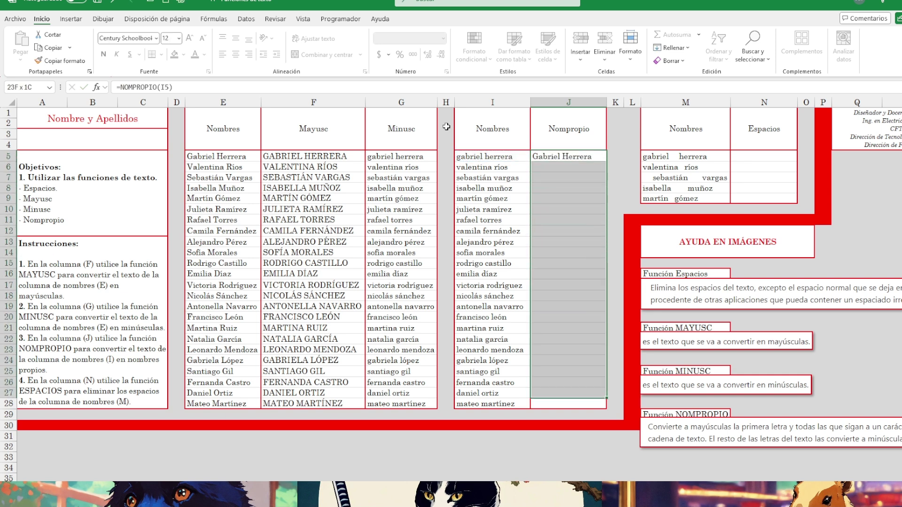
key("ctrl+j")
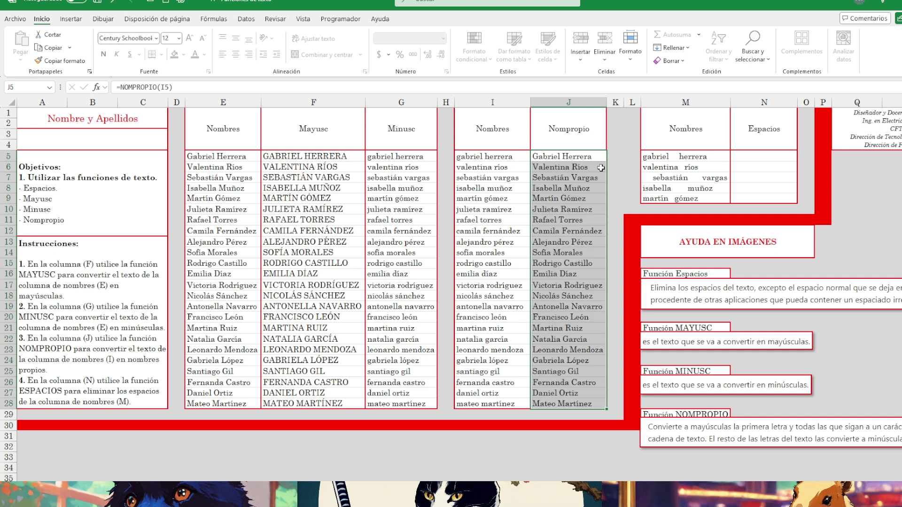
left_click(591, 156)
left_click(573, 198)
left_click(219, 198)
left_click(538, 201)
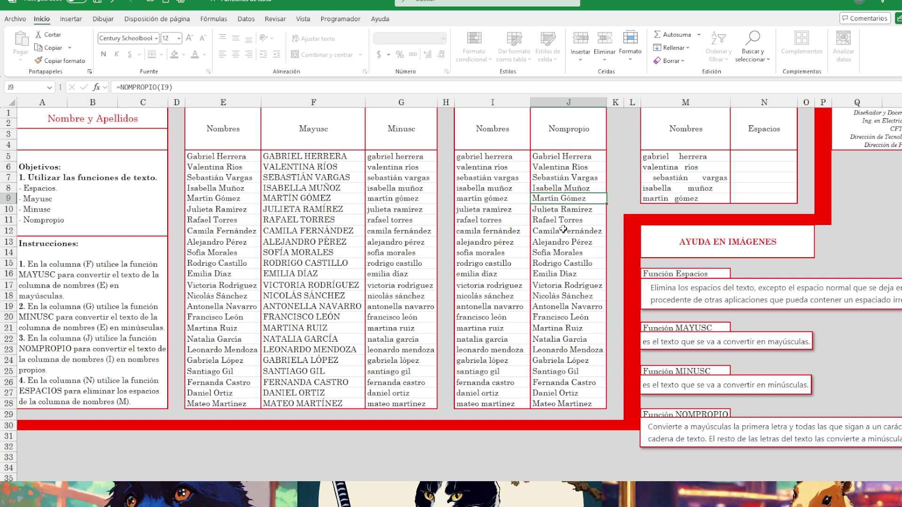
left_click(238, 273)
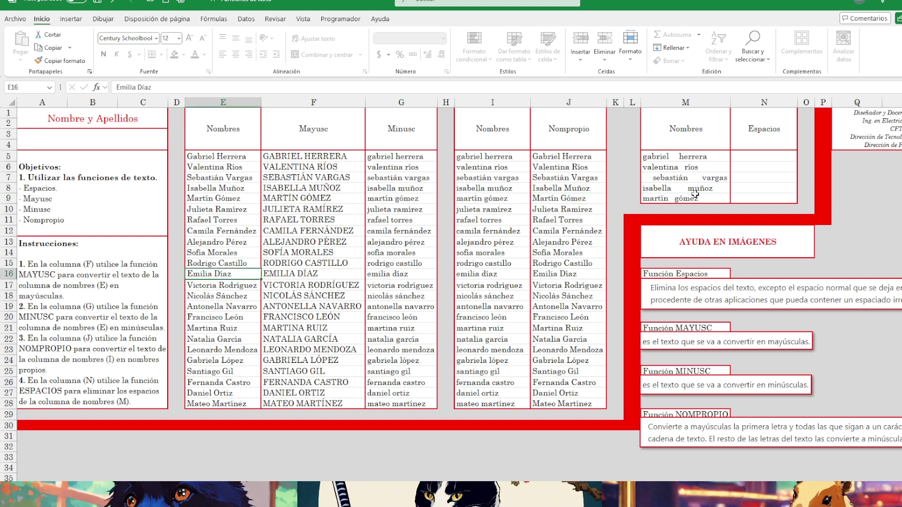
Step: Enter the formula =ESPACIOS(M5) in cell N5 to remove the extra spaces from the name
left_click(778, 154)
type("=esp")
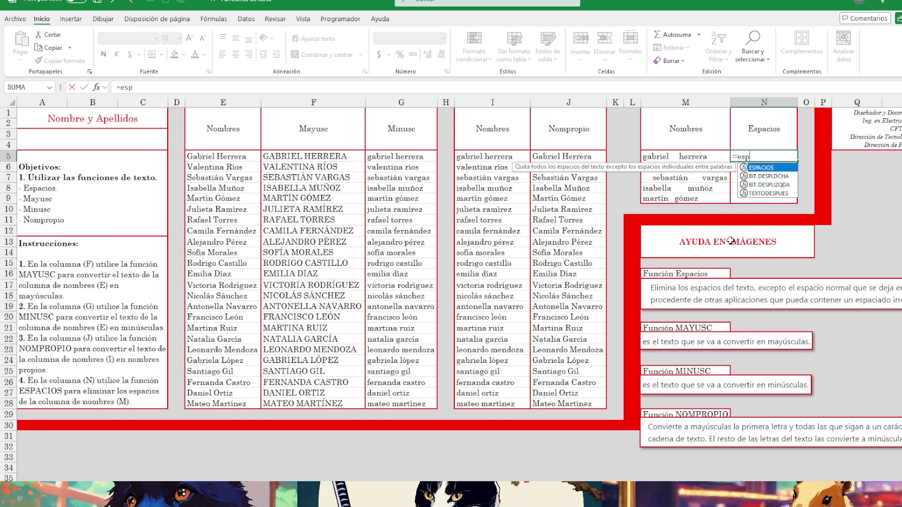
key("Tab")
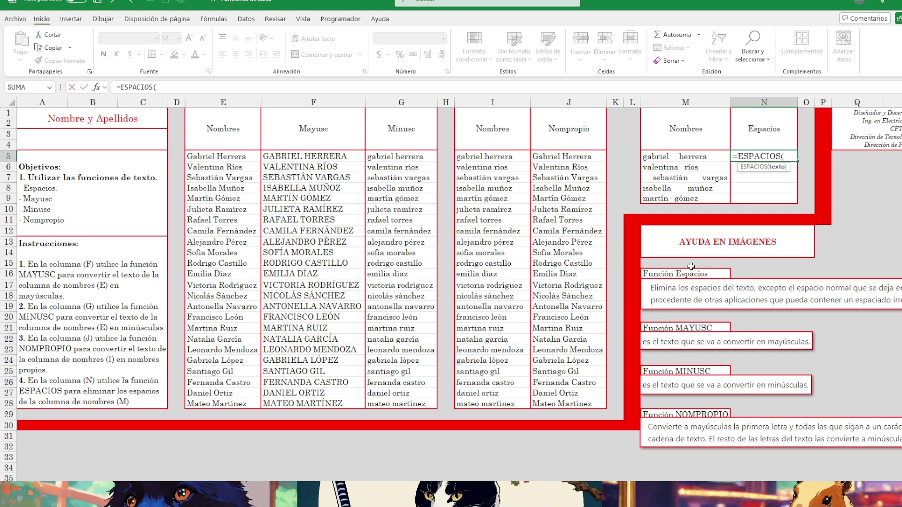
key("Left")
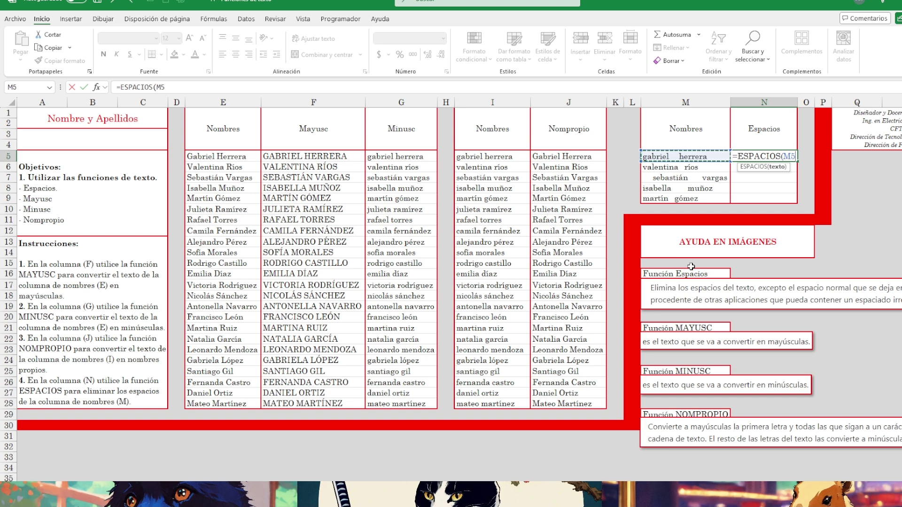
key("Return")
Step: Fill the ESPACIOS formula from N5 down through N9
key("Up")
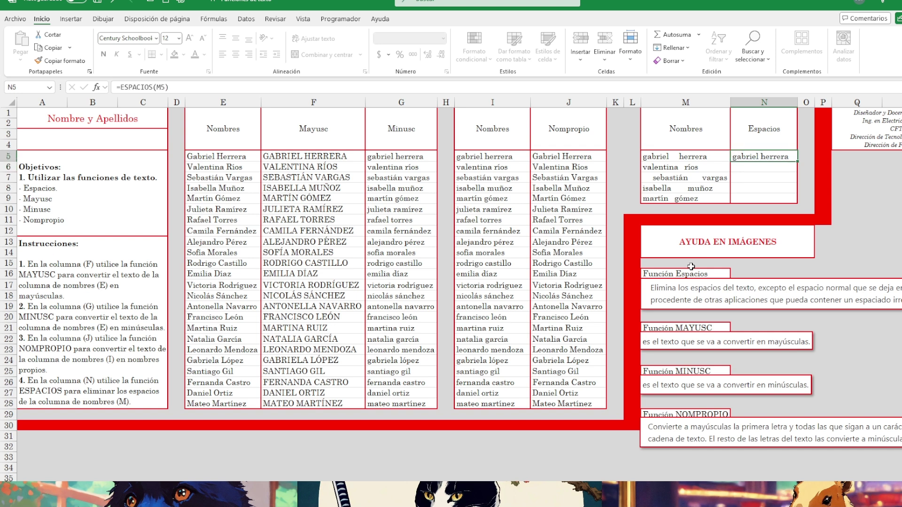
key("shift+Down")
key("shift+Down")
key("shift+Down")
key("shift+Down")
key("ctrl+j")
key("Down")
key("Down")
key("Down")
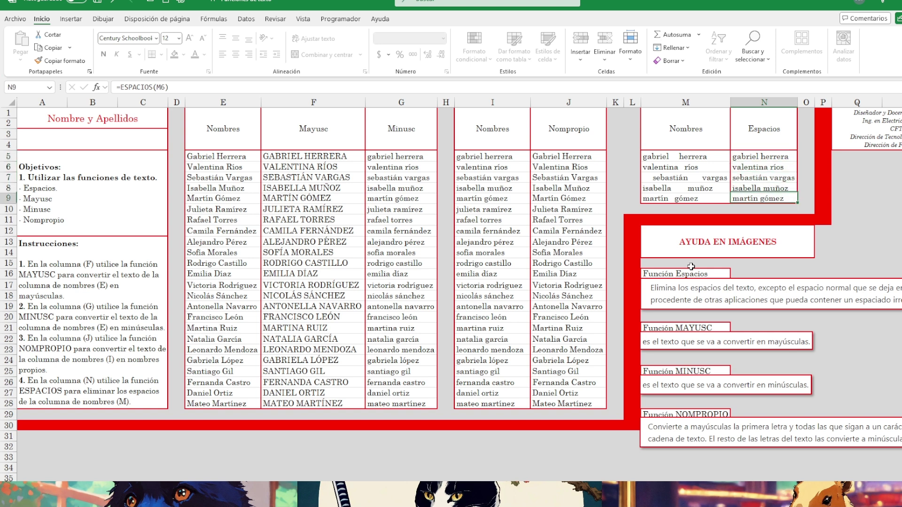
key("Down")
key("Left")
key("Left")
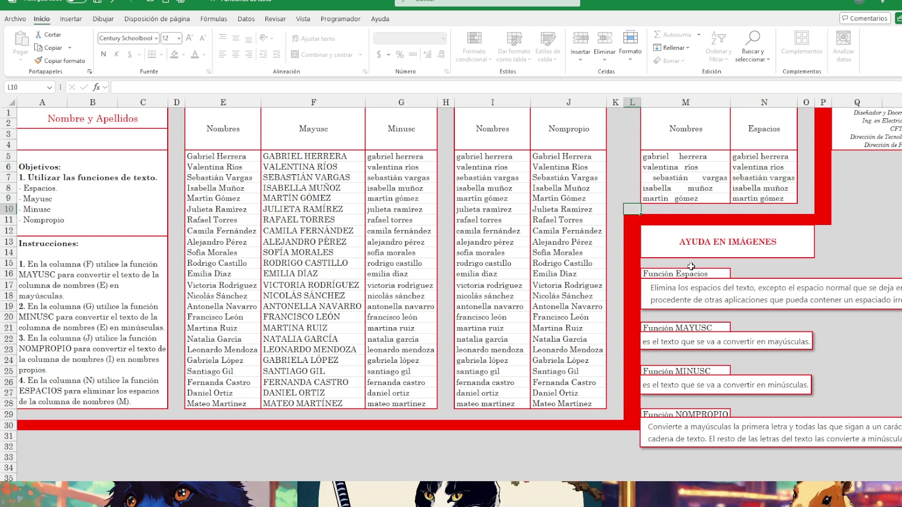
Step: Switch to the next worksheet and select cell G5, the first cell of the Sustituir column
key("ctrl+Page_Down")
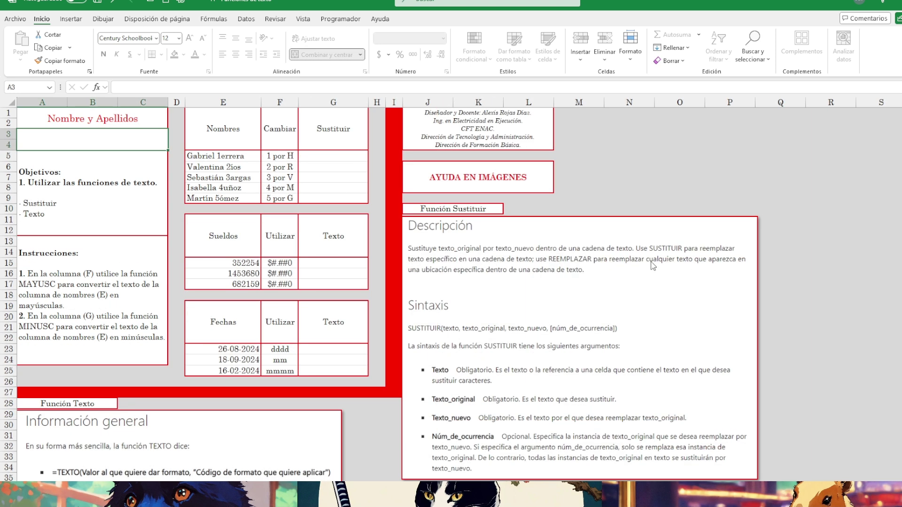
left_click(335, 155)
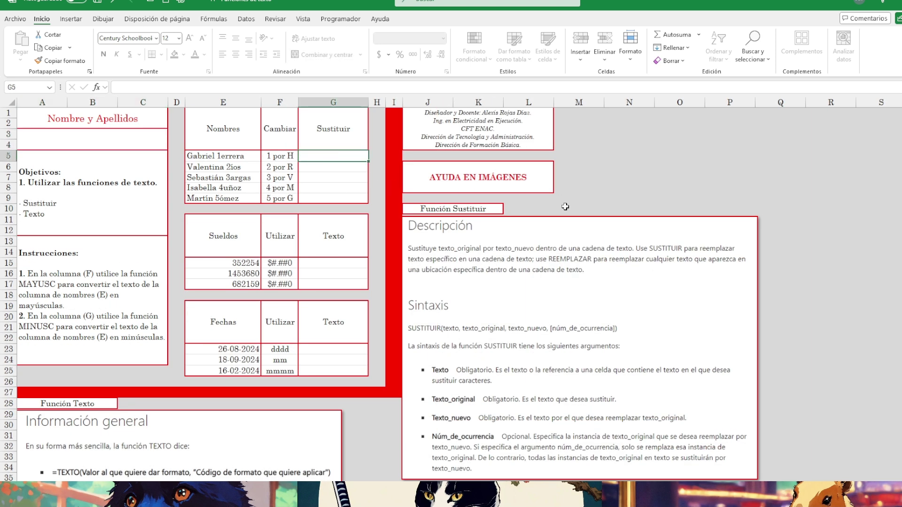